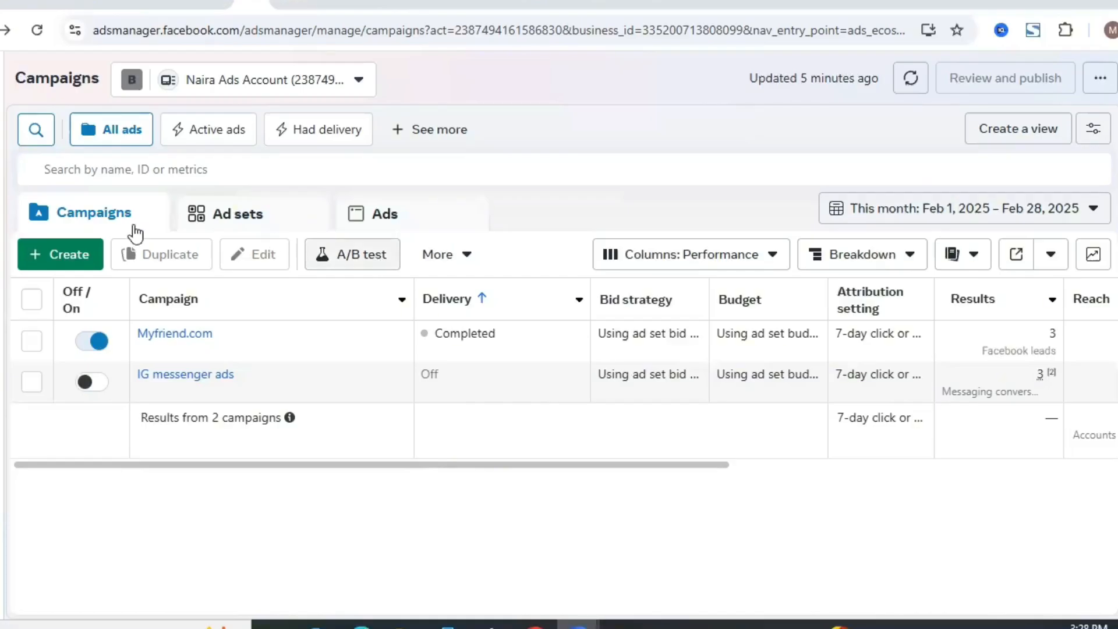
# - Create a new Auction campaign with the Leads objective, using the manual leads campaign setup
pyautogui.click(66, 258)
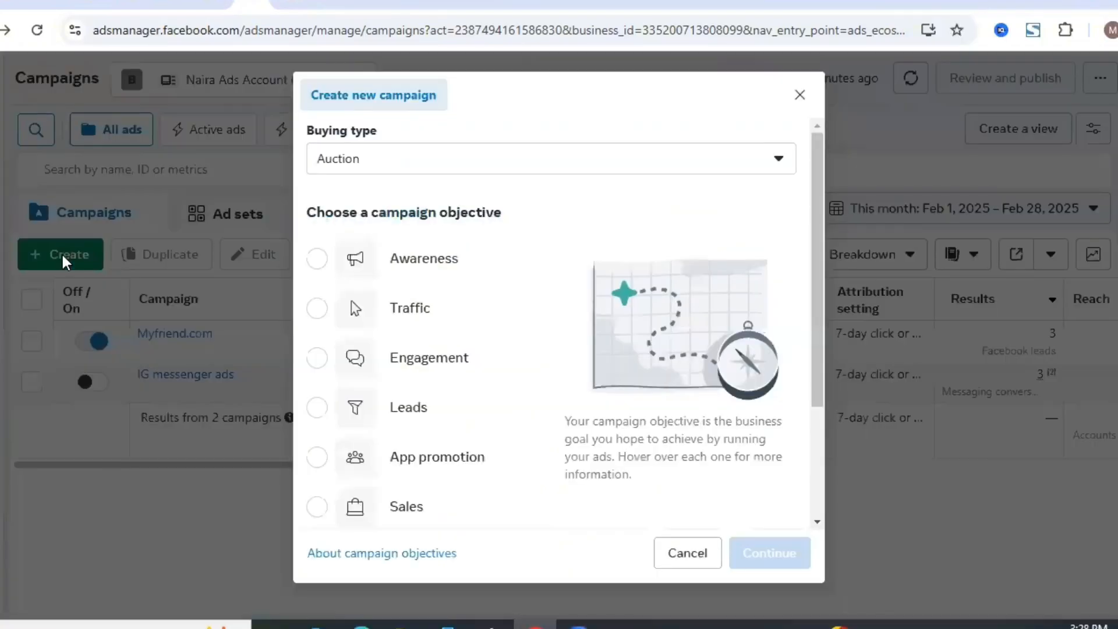
pyautogui.click(421, 417)
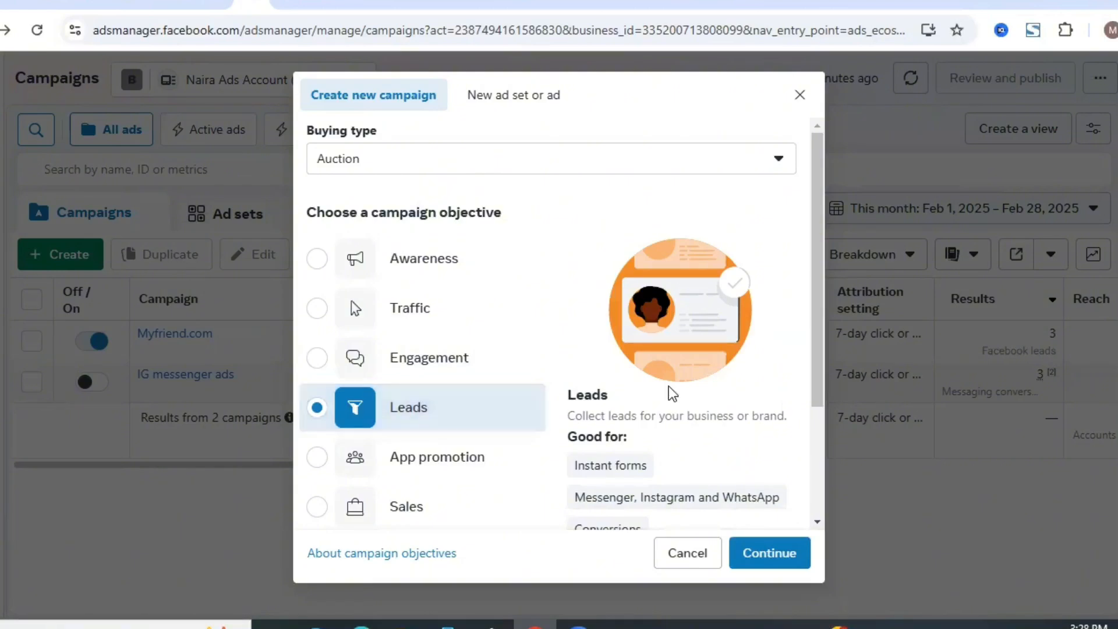
pyautogui.moveTo(814, 303); pyautogui.dragTo(821, 415)
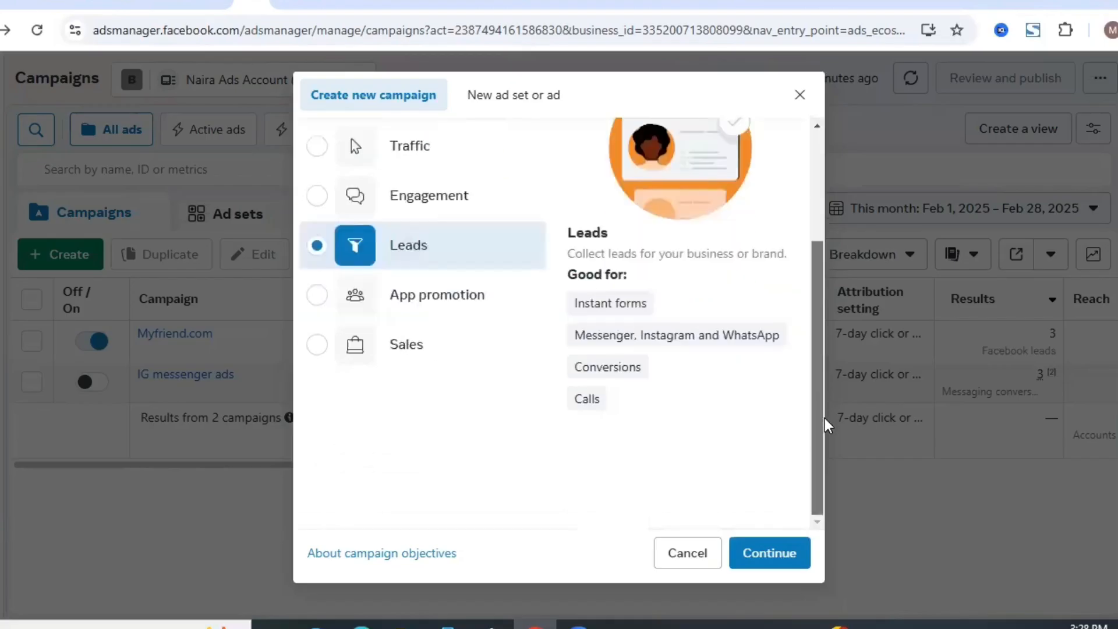
pyautogui.click(755, 557)
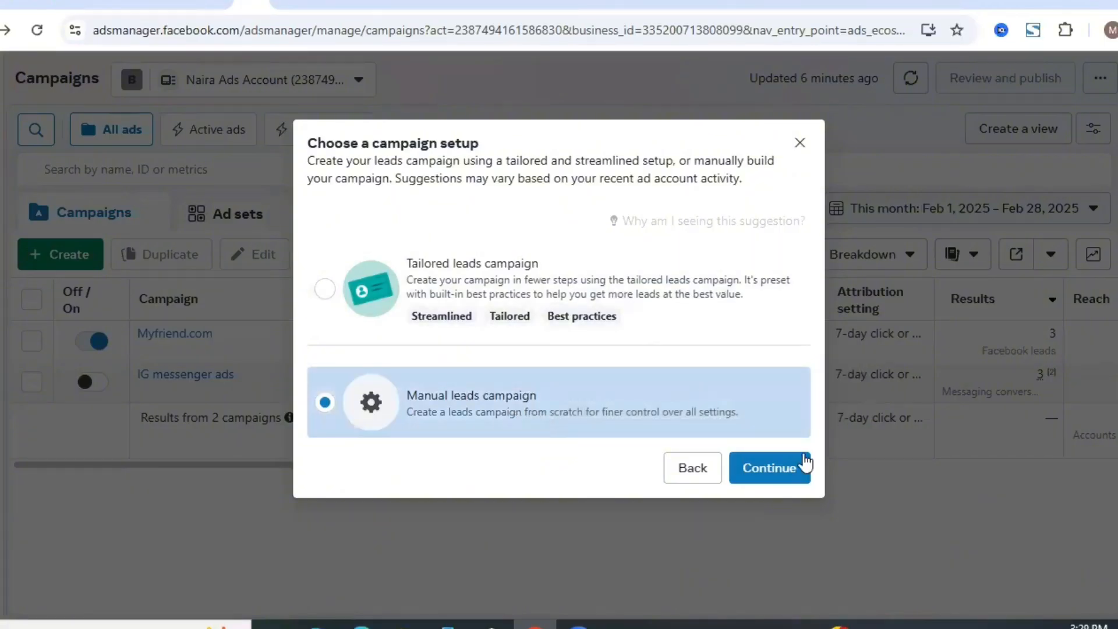
pyautogui.click(765, 468)
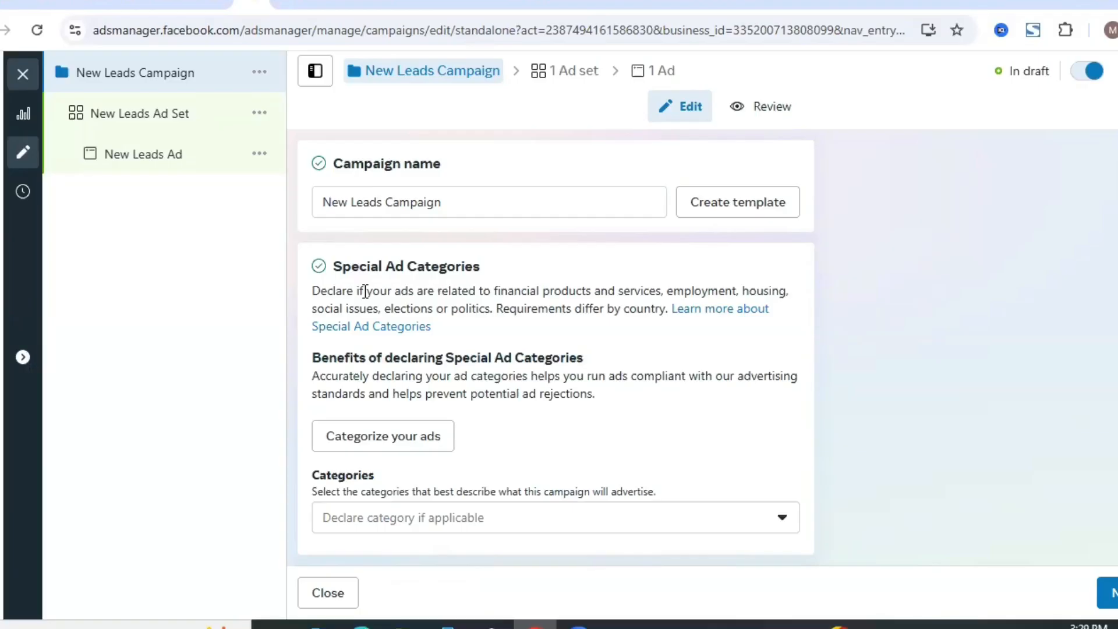
# - Rename the new leads campaign as "Test lead"
pyautogui.tripleClick(367, 198)
pyautogui.write('Tes')
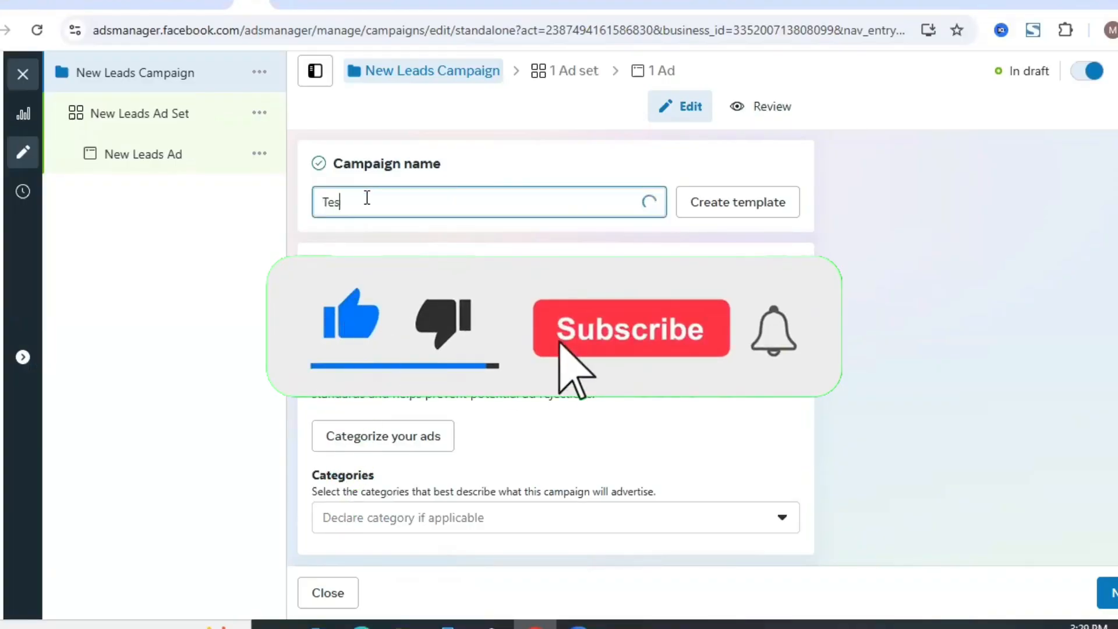
pyautogui.write('t keasd =')
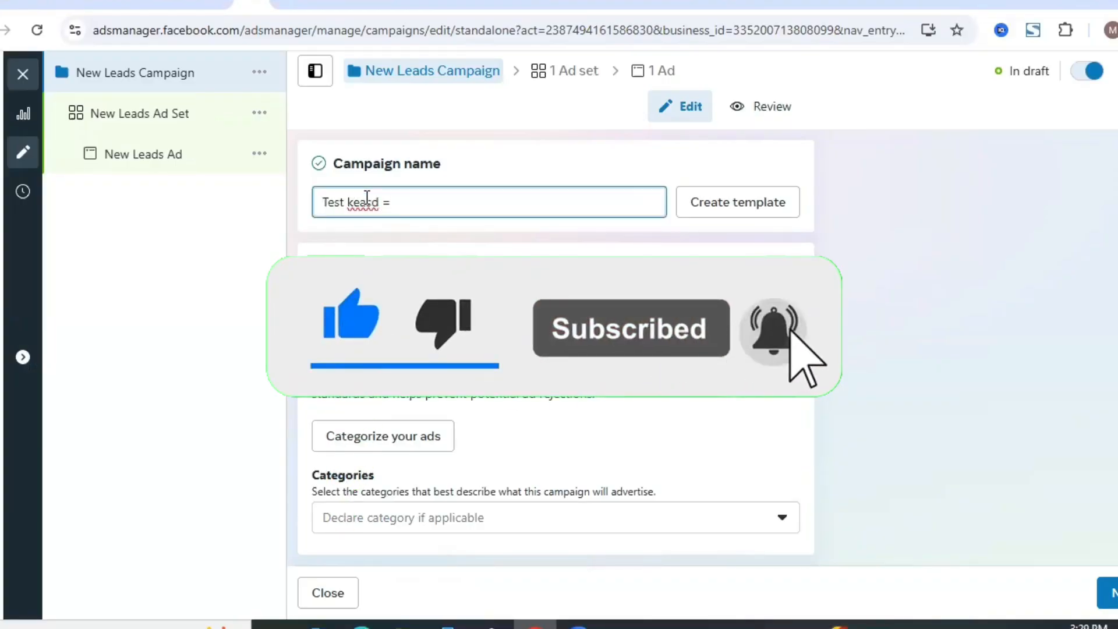
pyautogui.press('BackSpace')
pyautogui.press('BackSpace')
pyautogui.press('BackSpace')
pyautogui.press('BackSpace')
pyautogui.press('BackSpace')
pyautogui.press('BackSpace')
pyautogui.press('BackSpace')
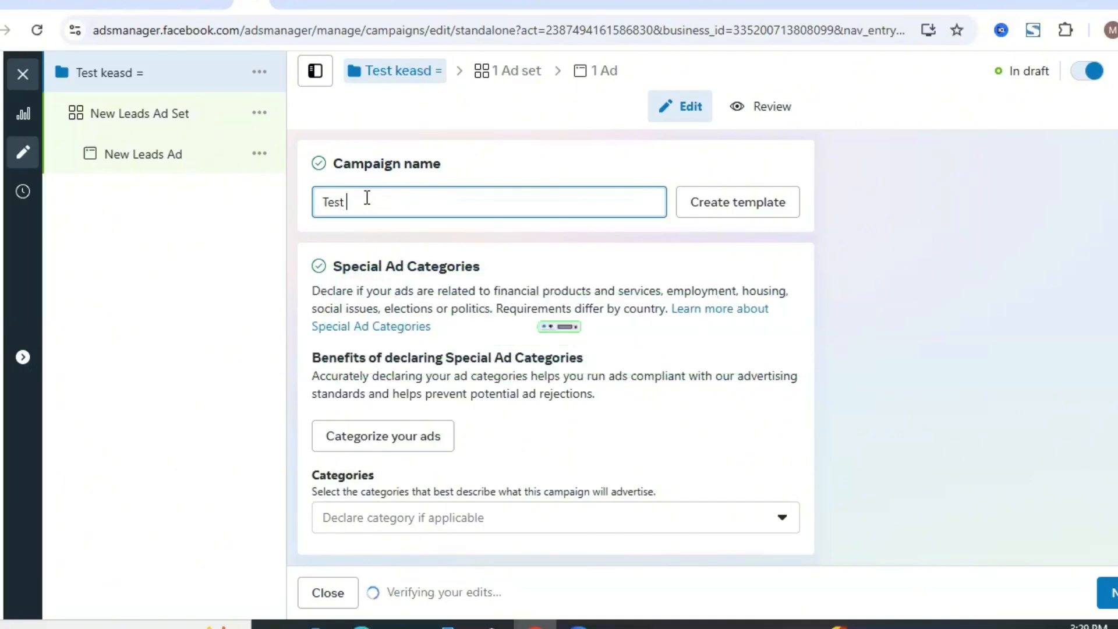
pyautogui.write('lead')
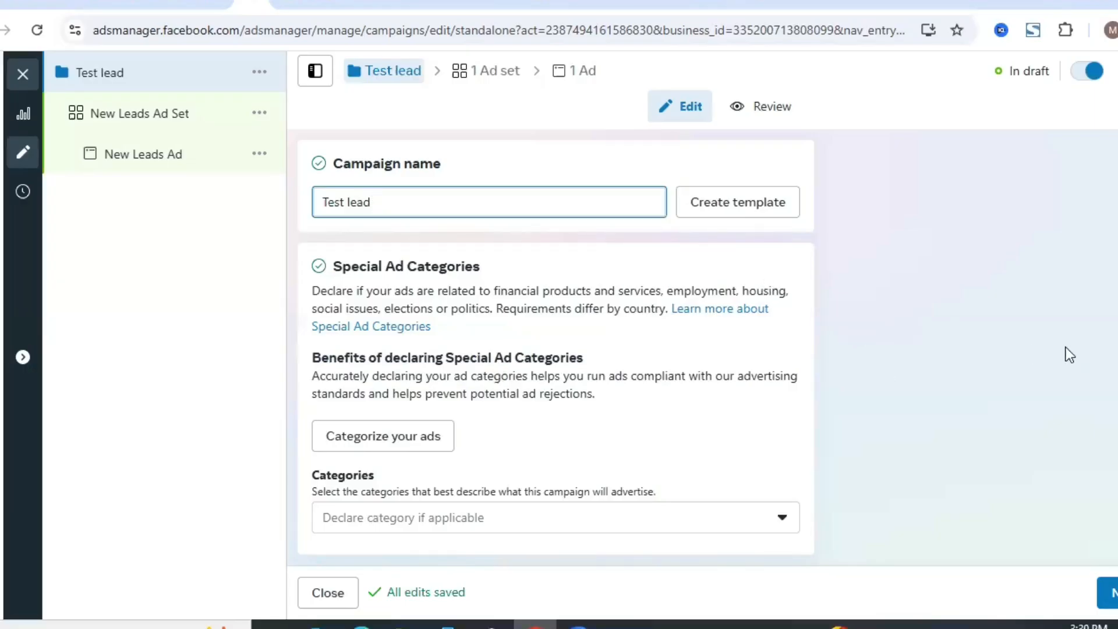
# - Proceed to the ad set settings and choose Website as the conversion location
pyautogui.scroll(-5, 1070, 355)
pyautogui.scroll(5, 555, 352)
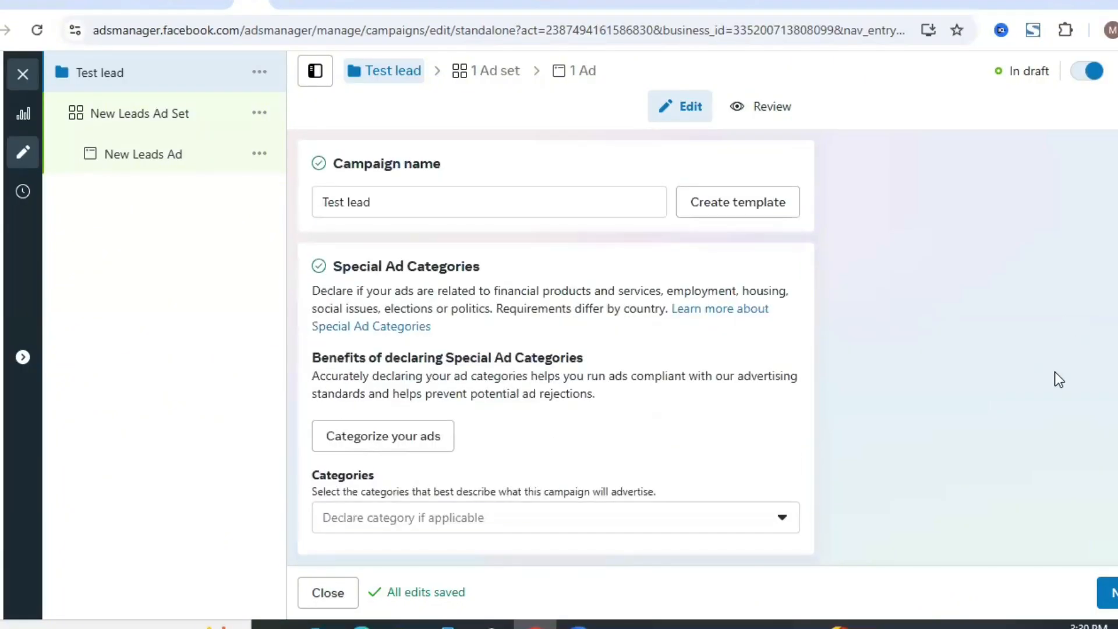
pyautogui.click(1107, 592)
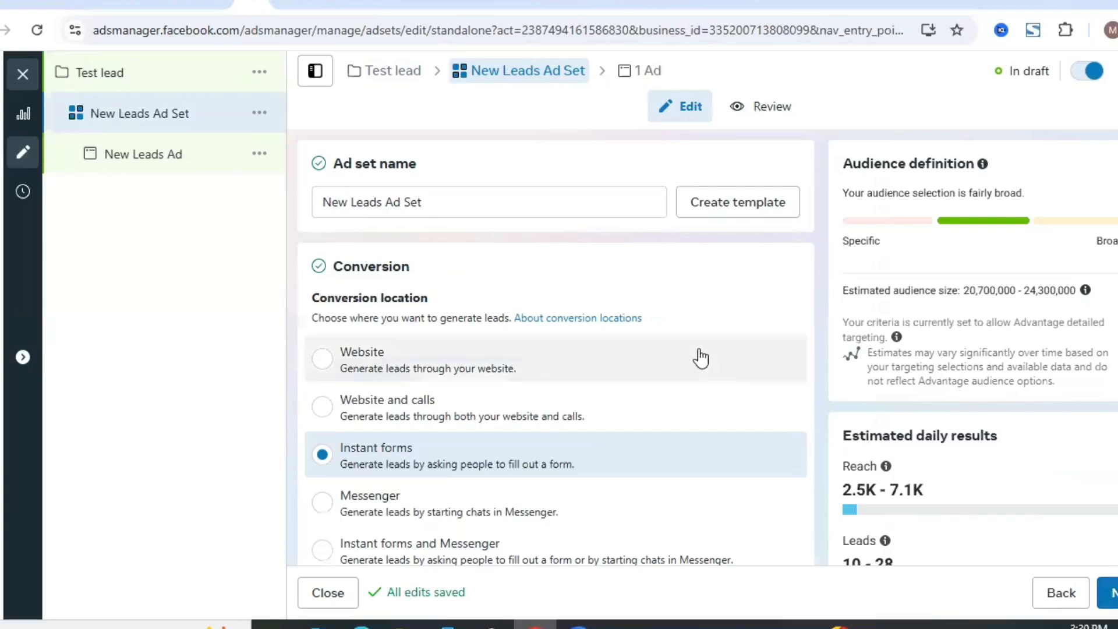
pyautogui.click(322, 358)
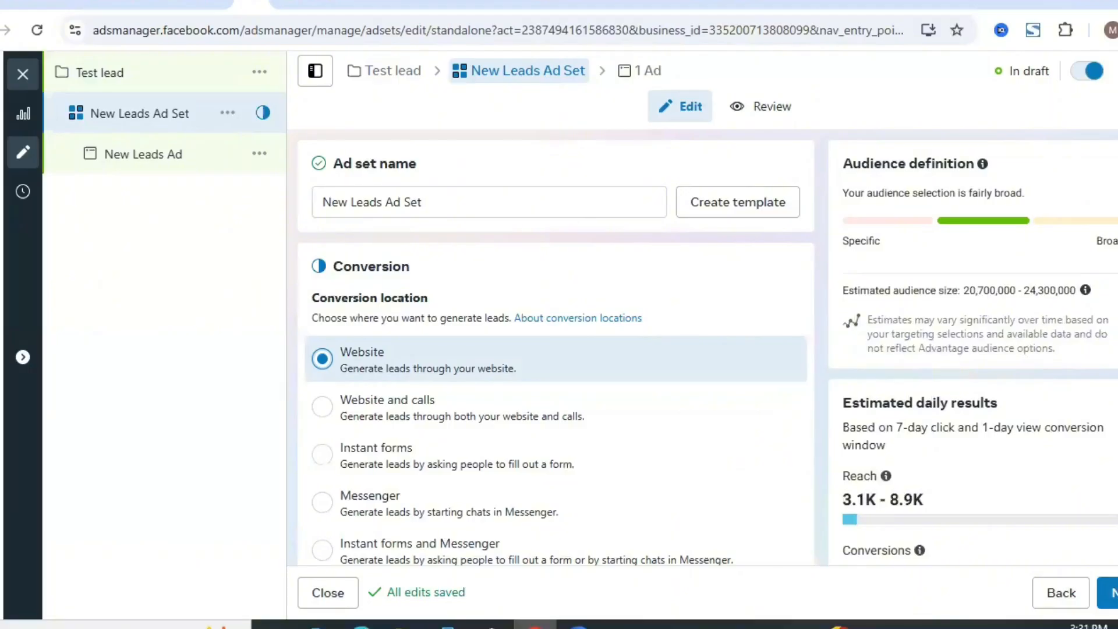
# - Switch the ad set from Advantage+ audience to the original audience options
pyautogui.scroll(-4, 556, 347)
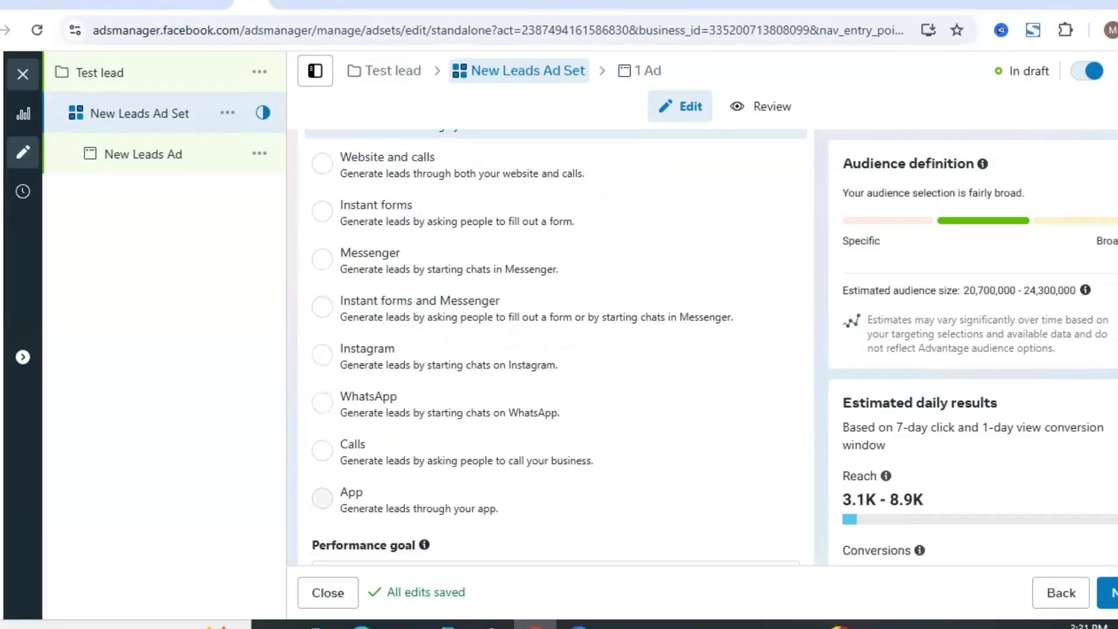
pyautogui.scroll(-8, 556, 348)
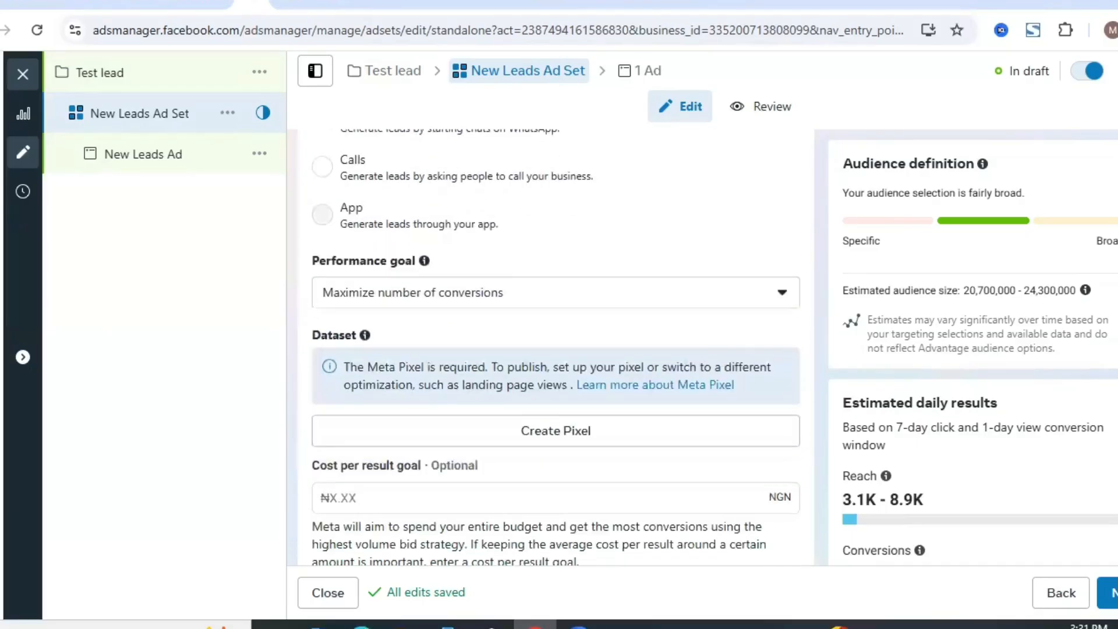
pyautogui.scroll(-9, 556, 346)
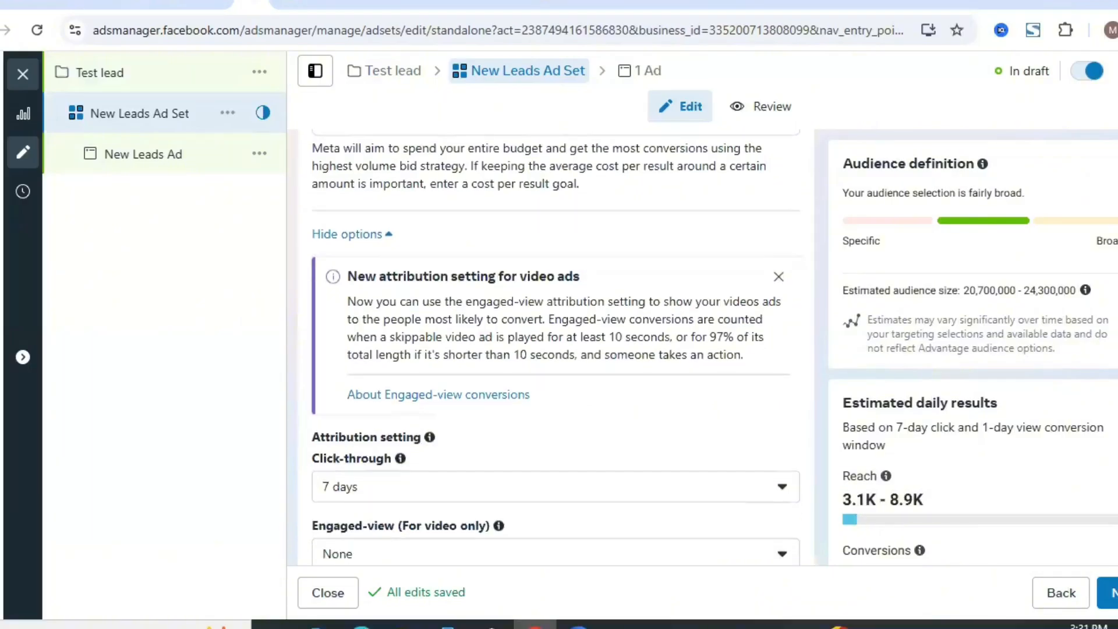
pyautogui.scroll(-6, 556, 347)
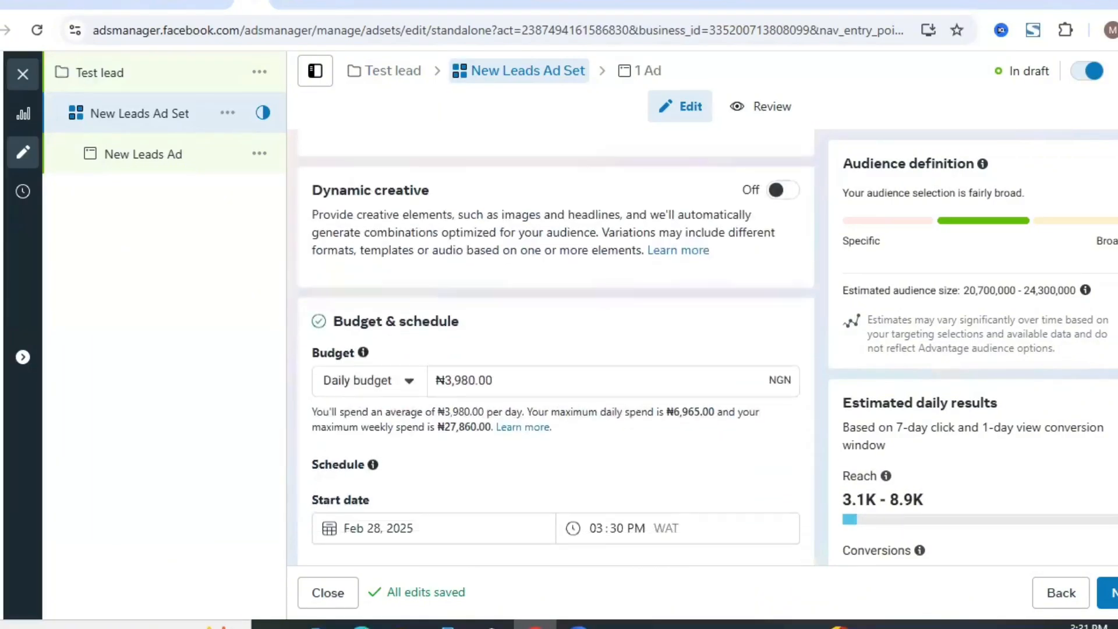
pyautogui.scroll(-7, 556, 347)
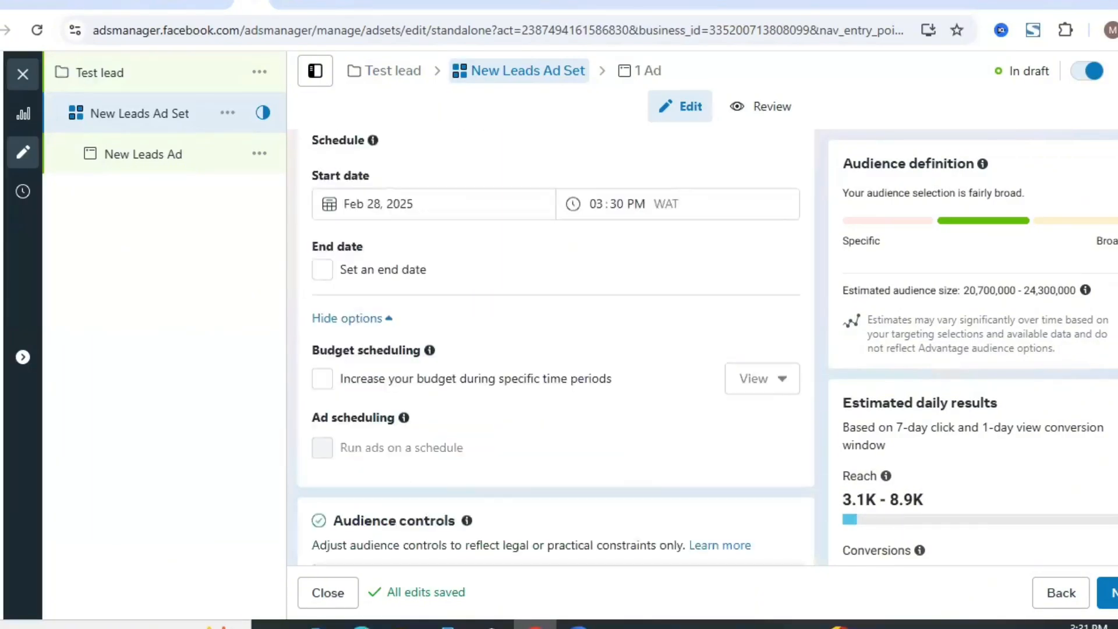
pyautogui.scroll(-2, 556, 346)
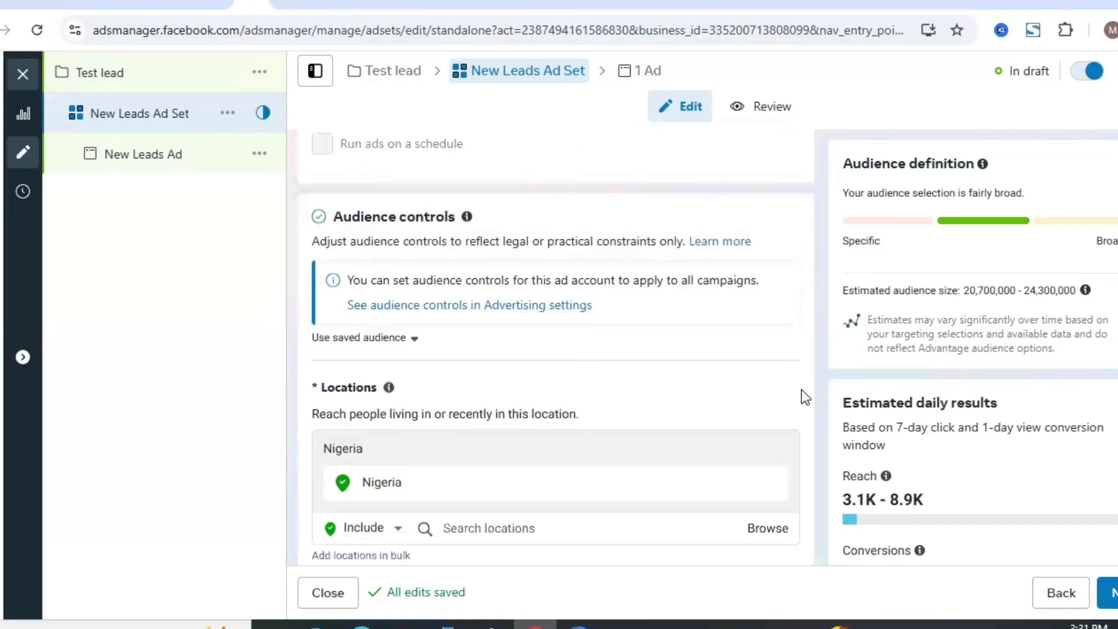
pyautogui.scroll(-4, 556, 347)
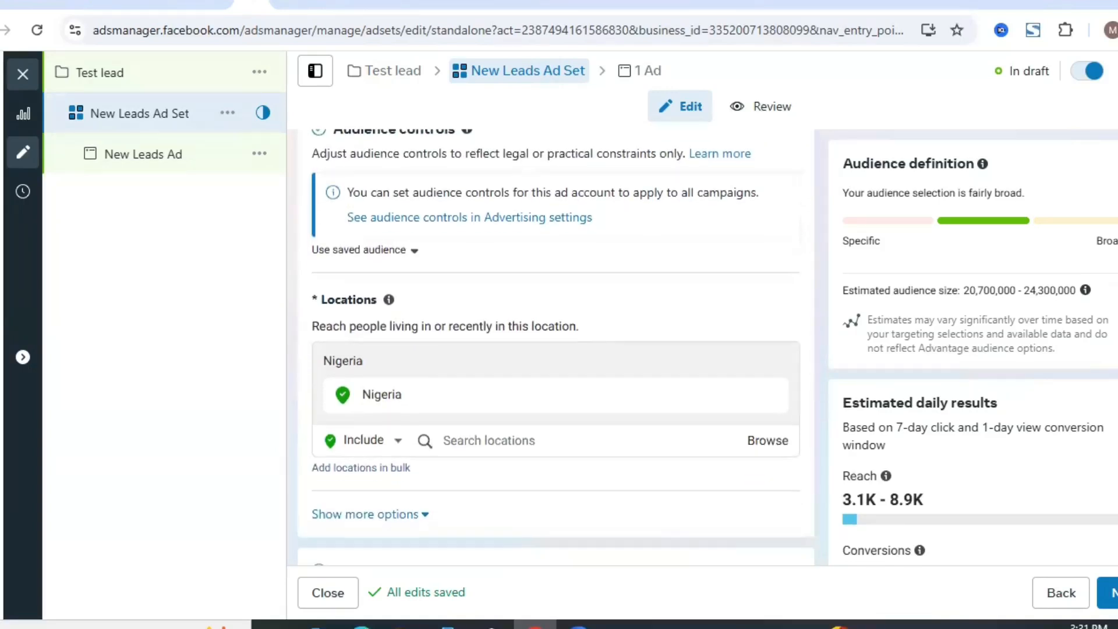
pyautogui.scroll(-4, 556, 346)
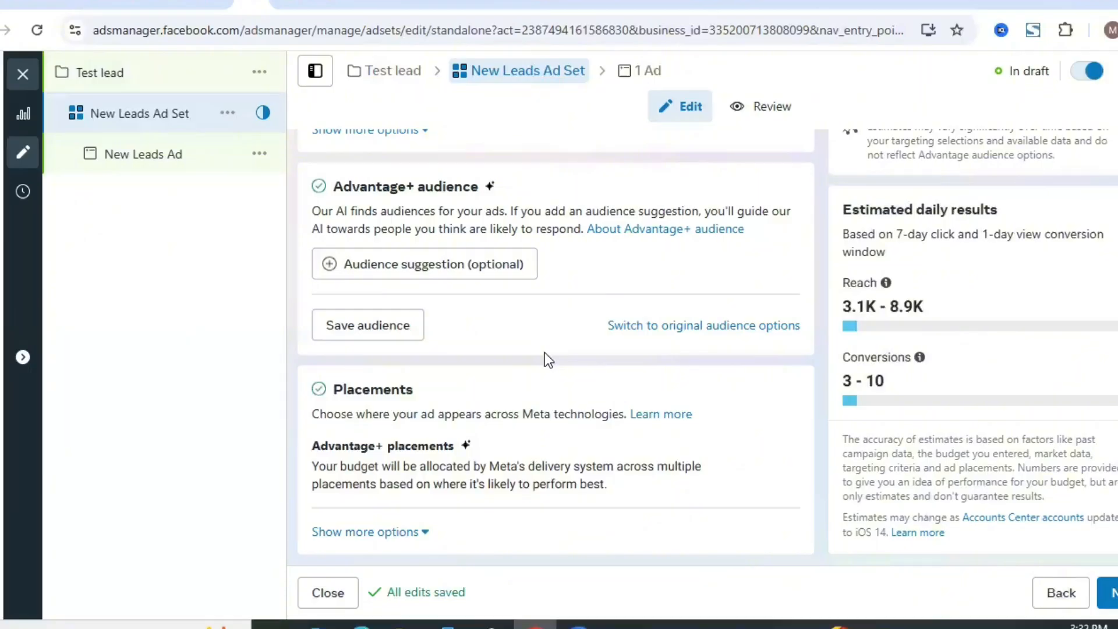
pyautogui.click(652, 335)
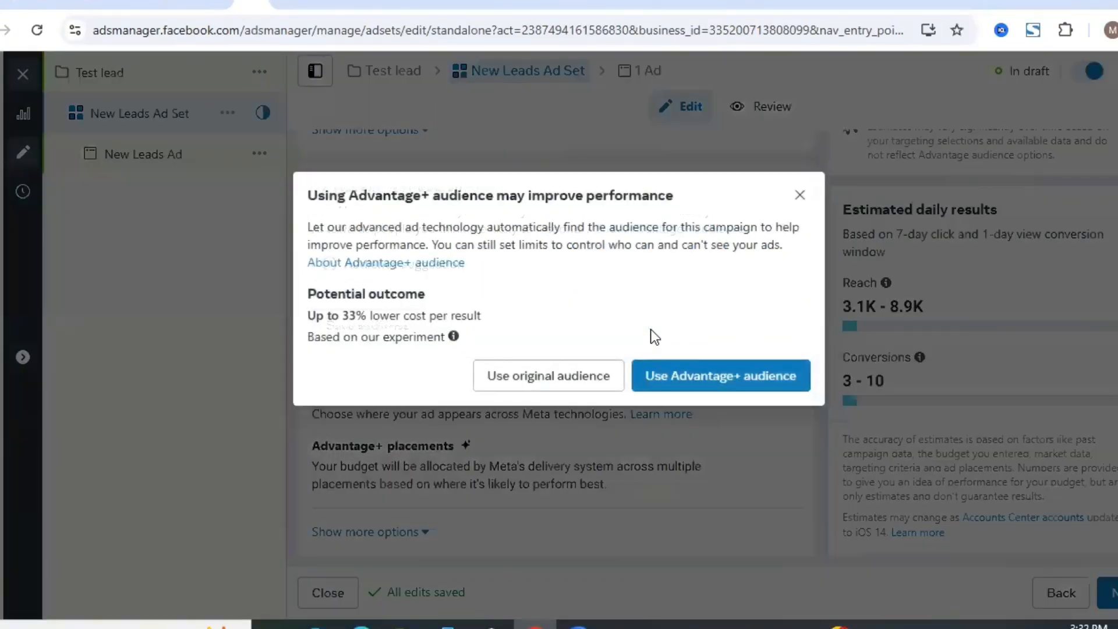
pyautogui.click(529, 385)
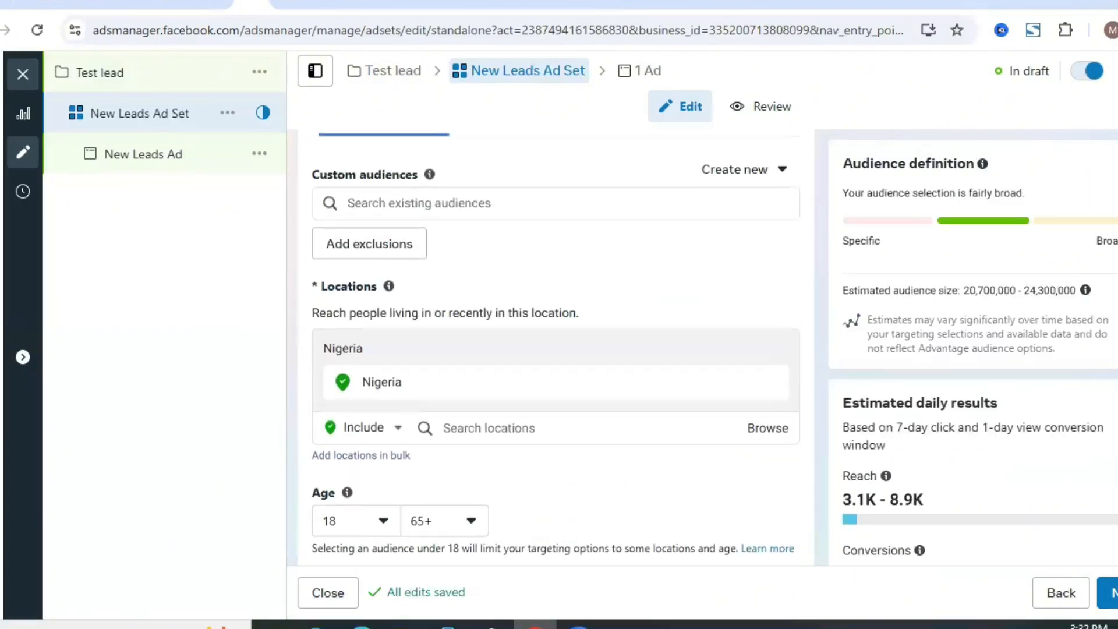
pyautogui.scroll(-2, 555, 344)
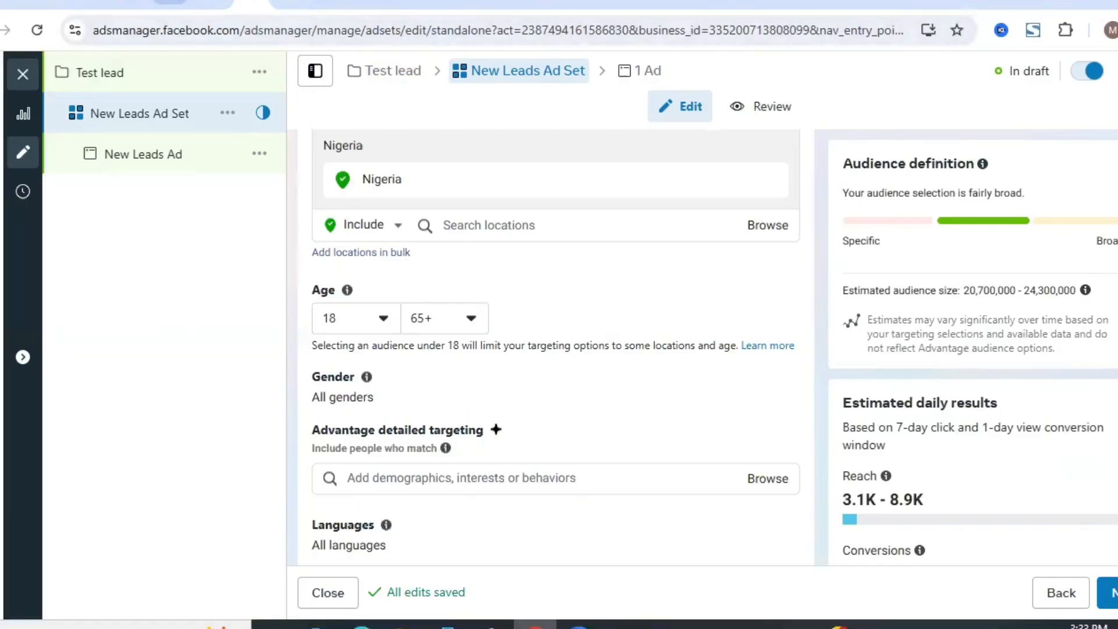
# - Switch to ChatGPT, review its list of UK places with the highest concentration of Nigerians, and return to Ads Manager
pyautogui.click(169, 5)
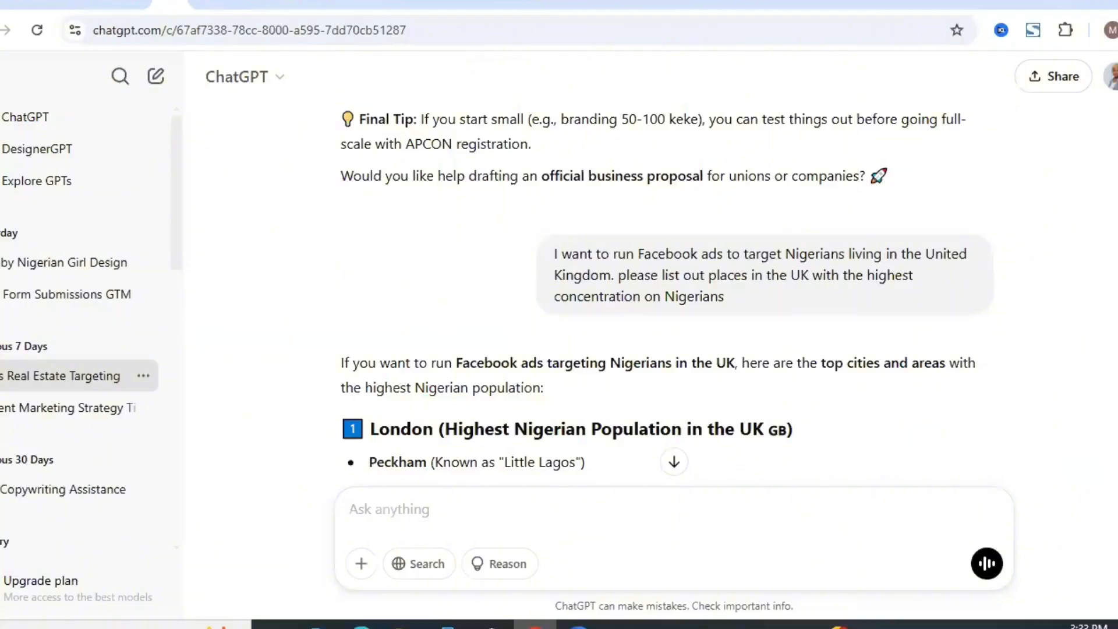
pyautogui.scroll(-2, 667, 299)
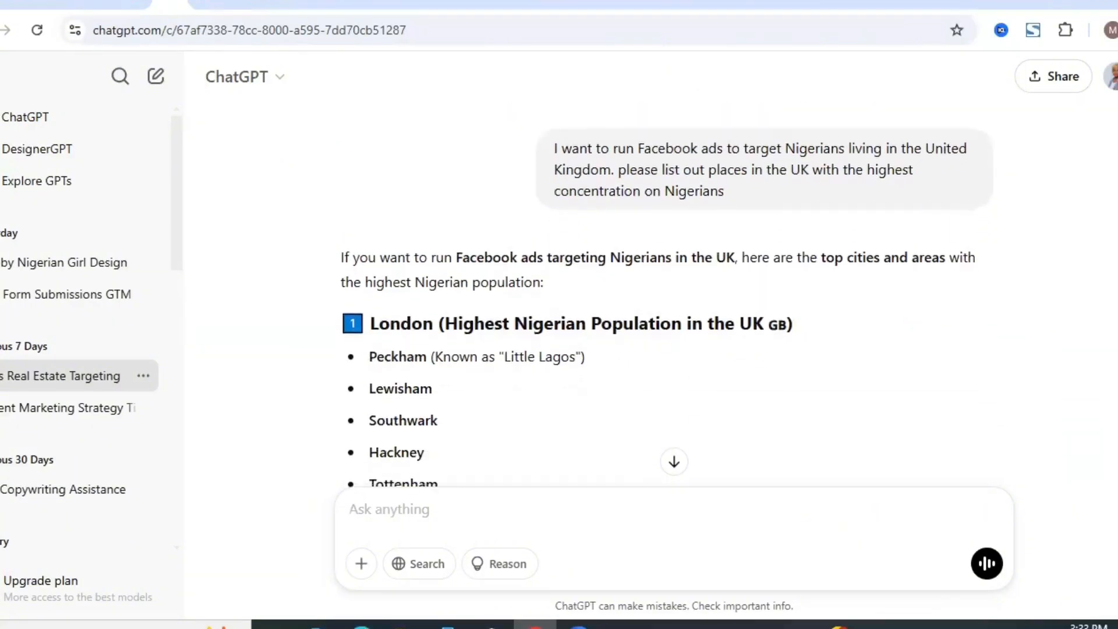
pyautogui.scroll(-2, 668, 299)
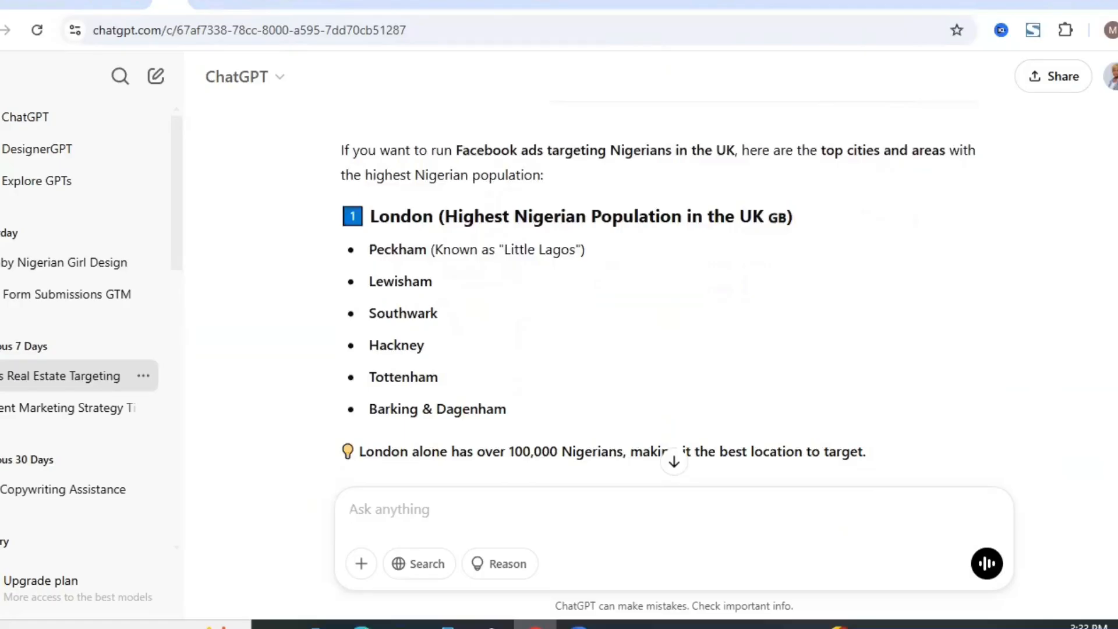
pyautogui.scroll(-5, 667, 299)
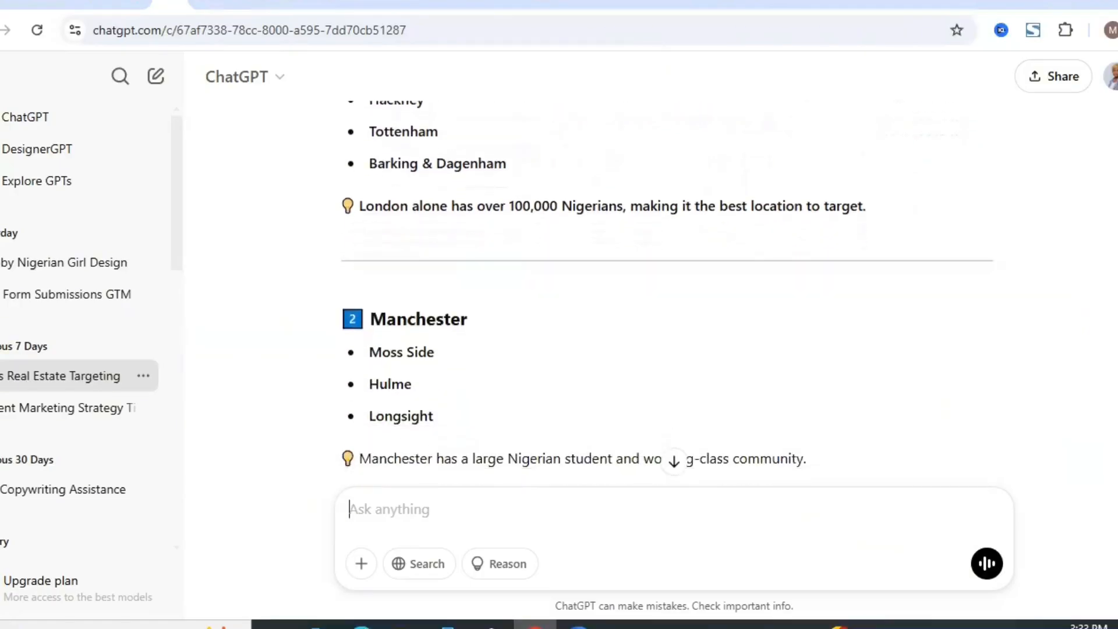
pyautogui.scroll(-7, 668, 299)
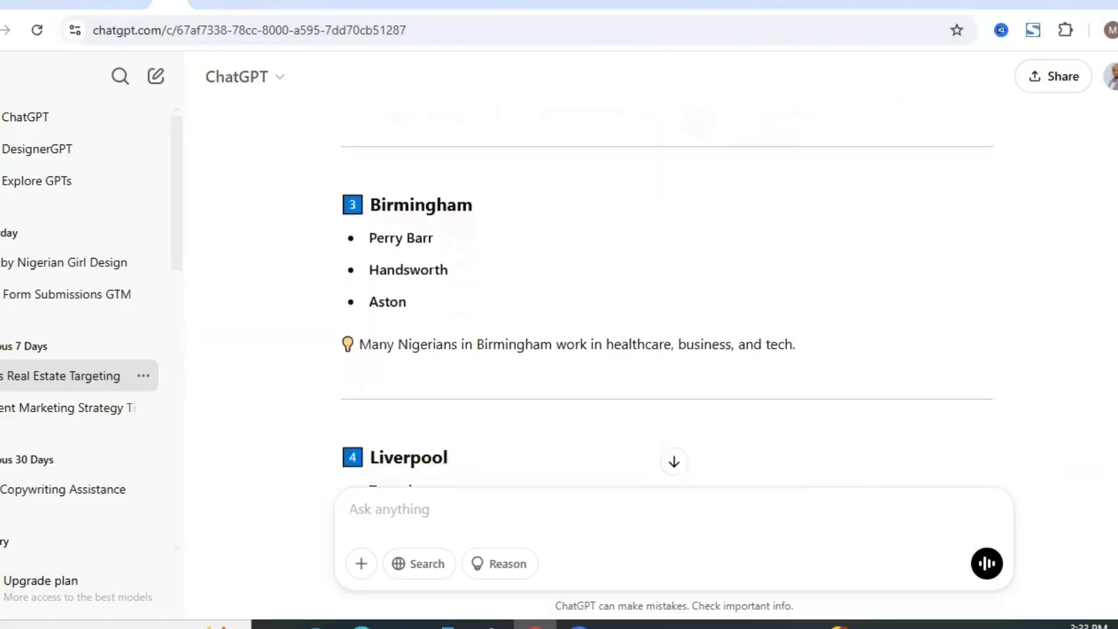
pyautogui.scroll(-5, 667, 299)
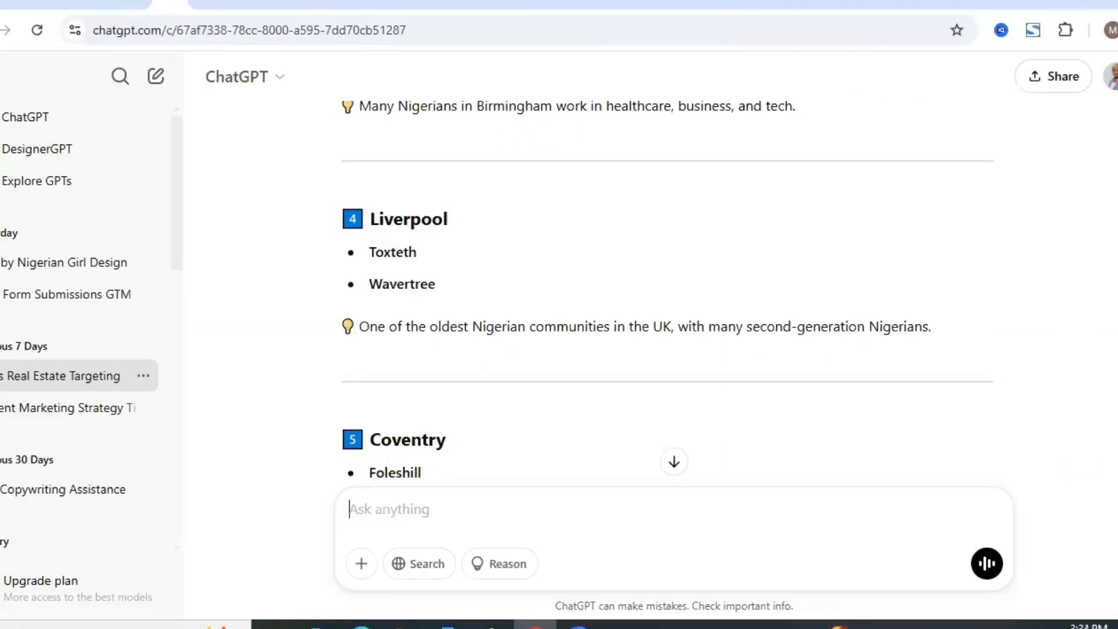
pyautogui.scroll(10, 667, 280)
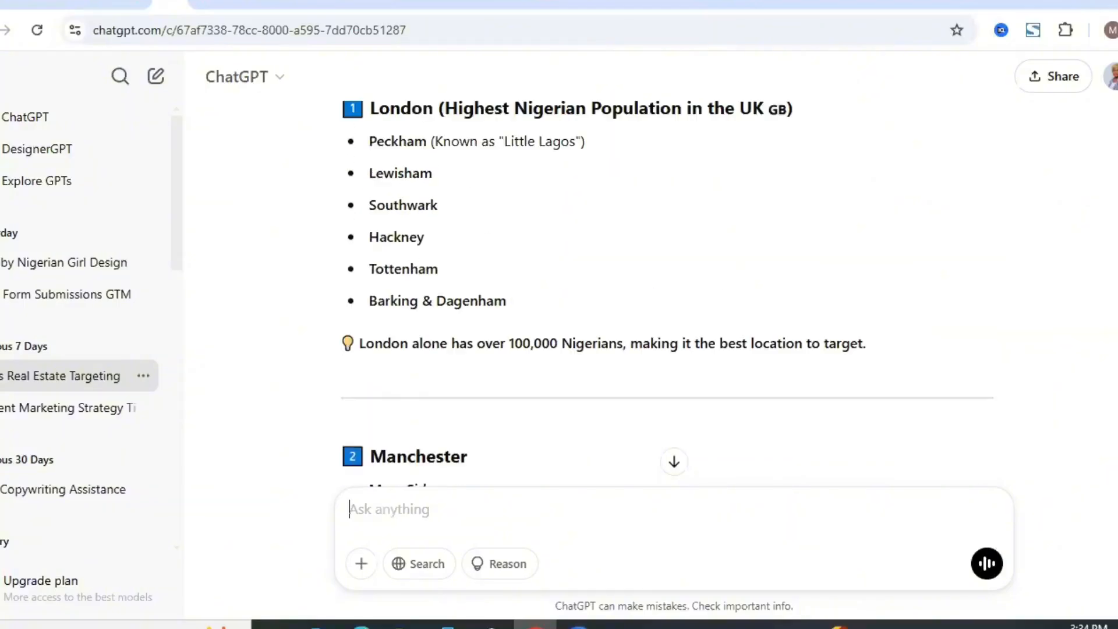
pyautogui.scroll(4, 667, 280)
pyautogui.scroll(-2, 667, 279)
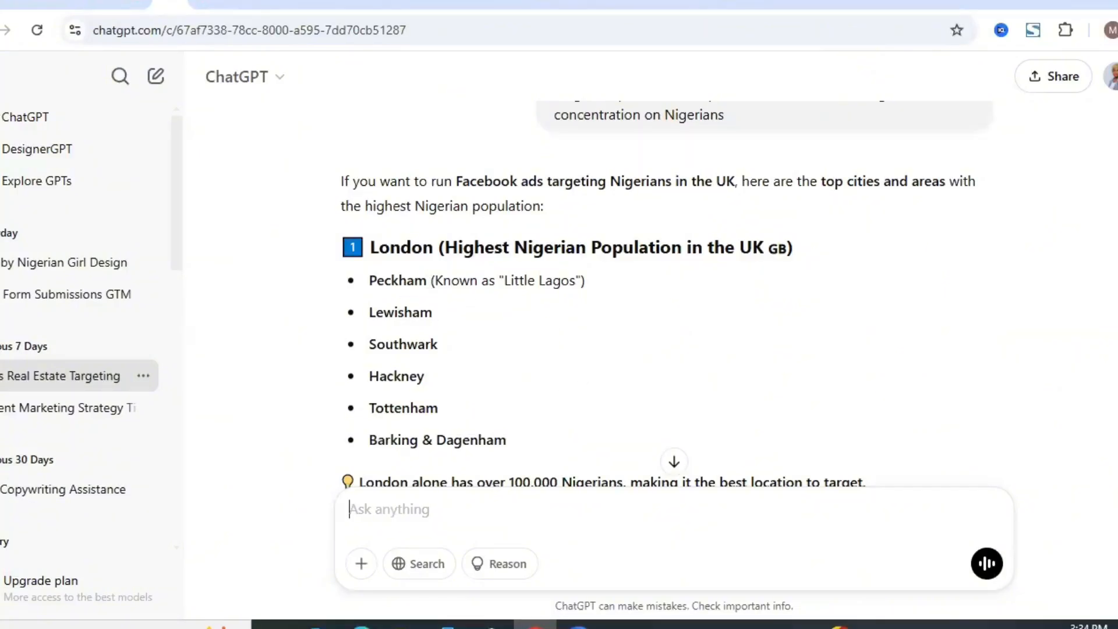
pyautogui.scroll(-1, 664, 292)
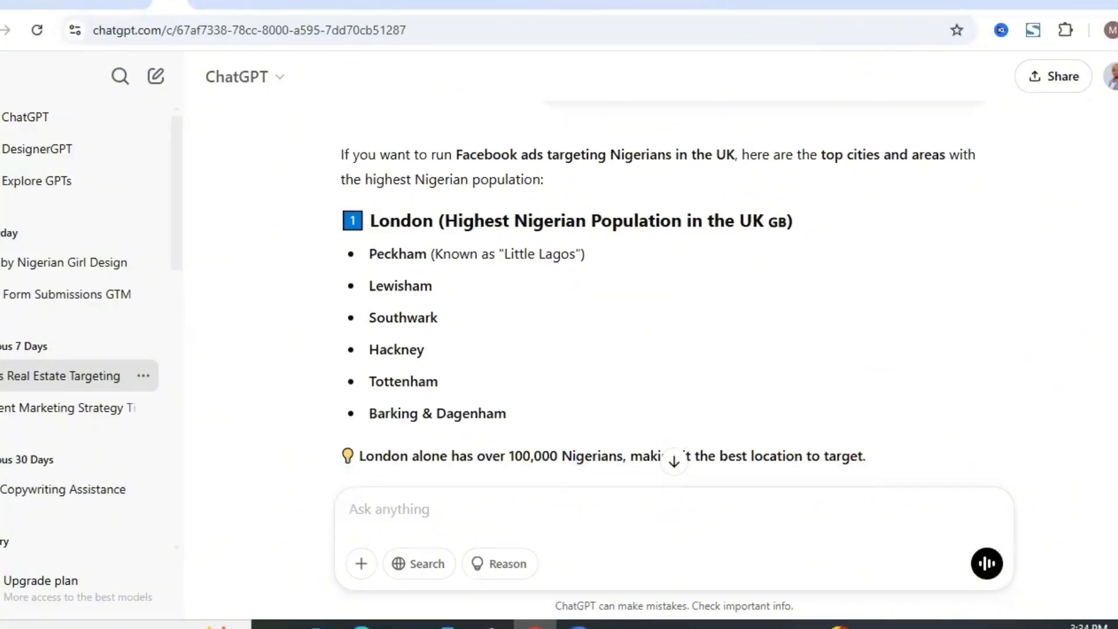
pyautogui.scroll(-8, 664, 291)
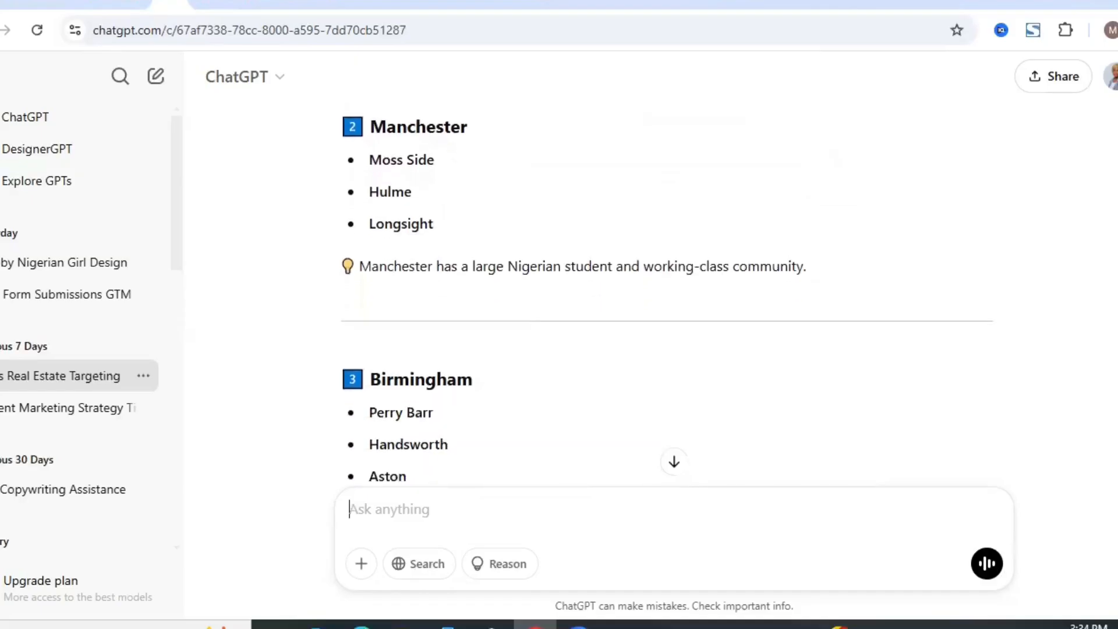
pyautogui.scroll(-2, 664, 291)
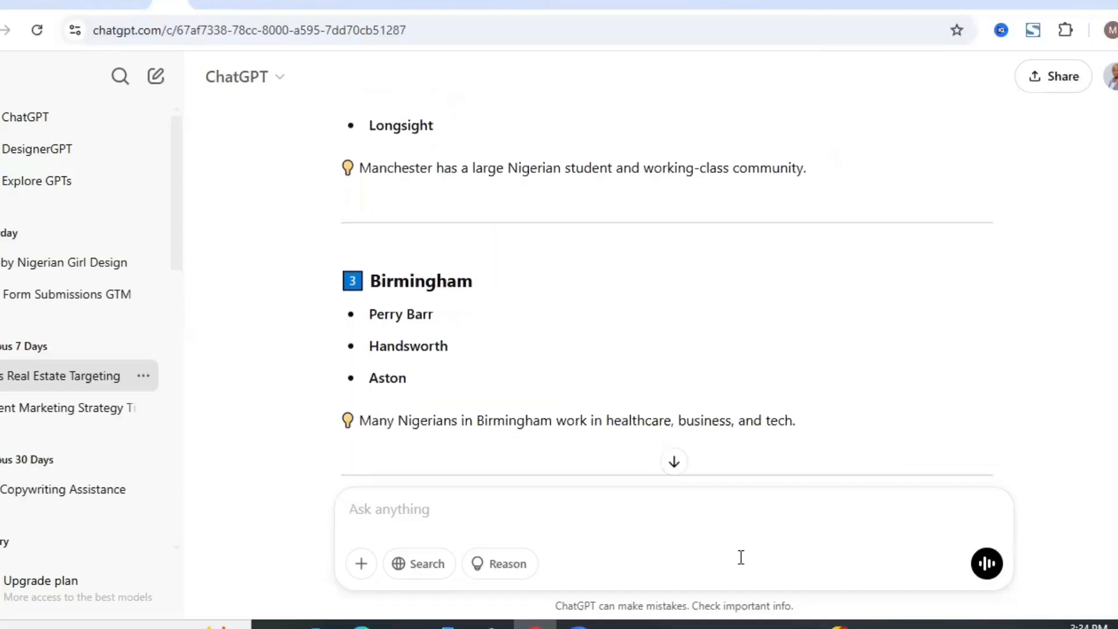
pyautogui.click(608, 4)
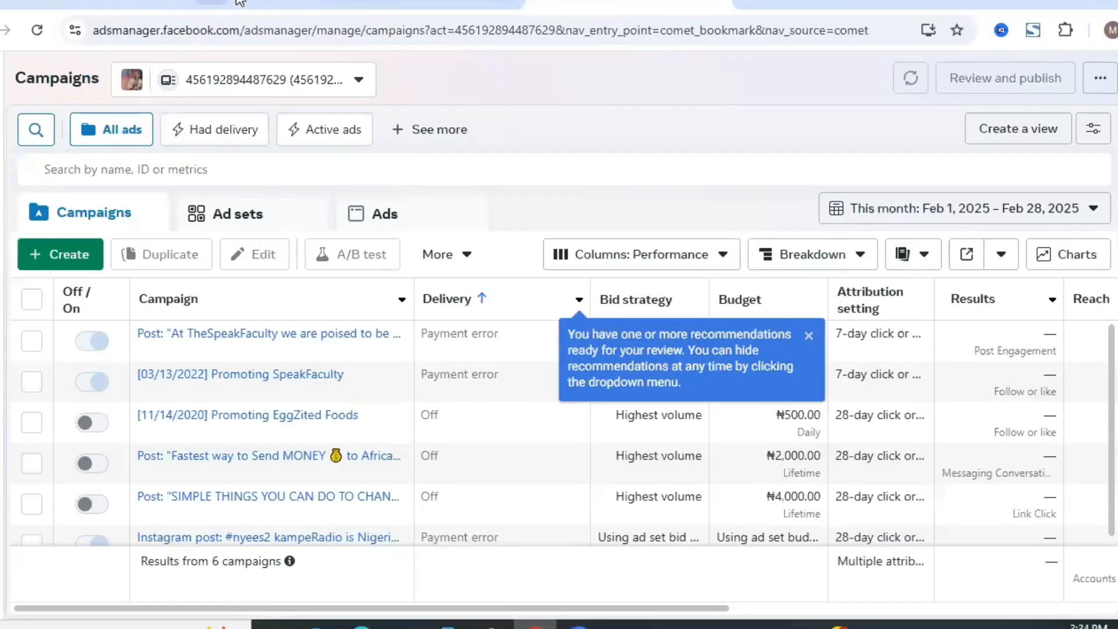
# - Return to the ad set, remove Nigeria from the audience locations and add London, California, United States
pyautogui.click(240, 4)
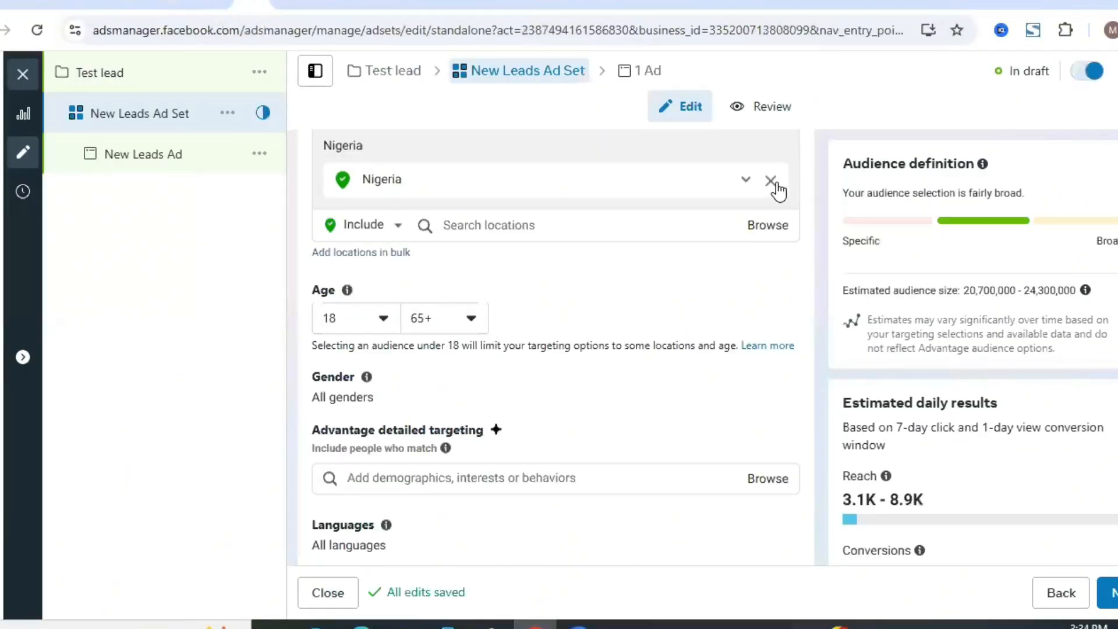
pyautogui.click(772, 181)
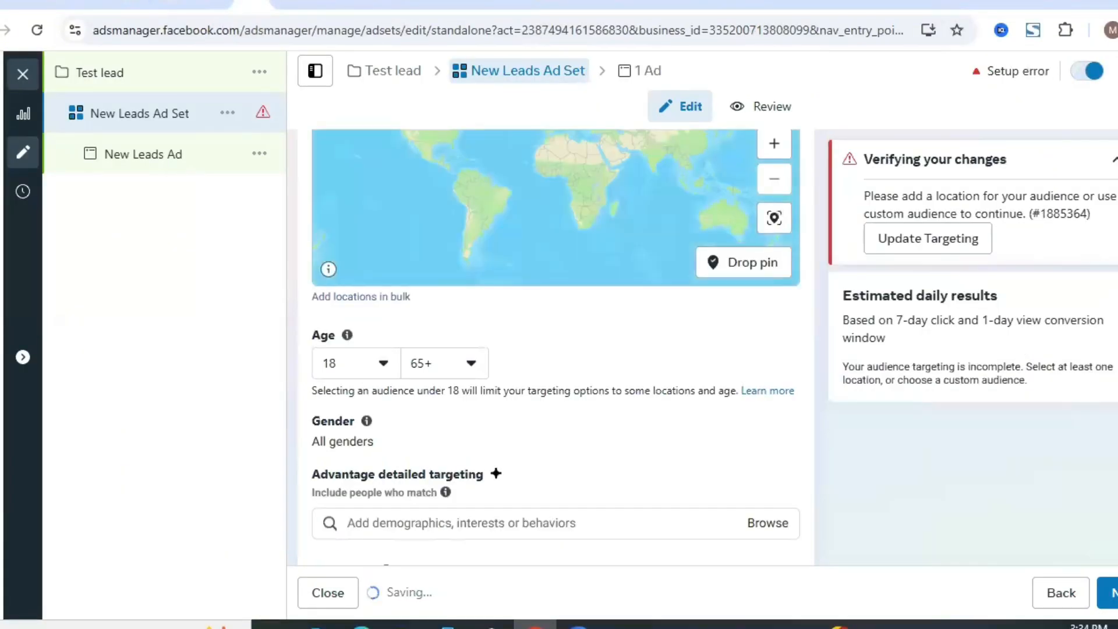
pyautogui.scroll(5, 667, 499)
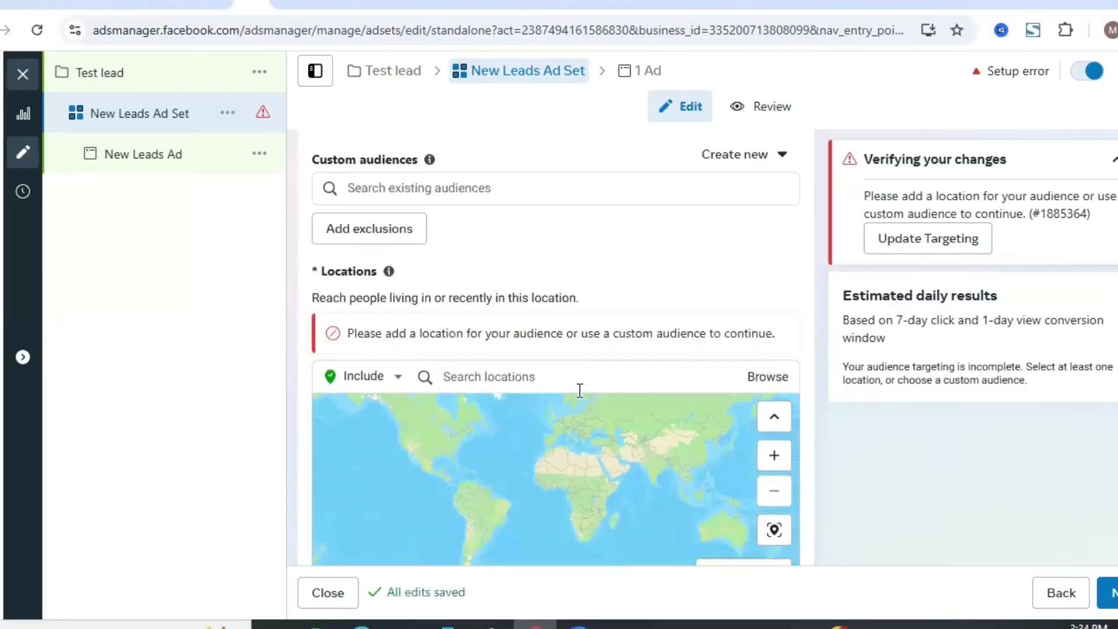
pyautogui.click(562, 377)
pyautogui.write('Lo')
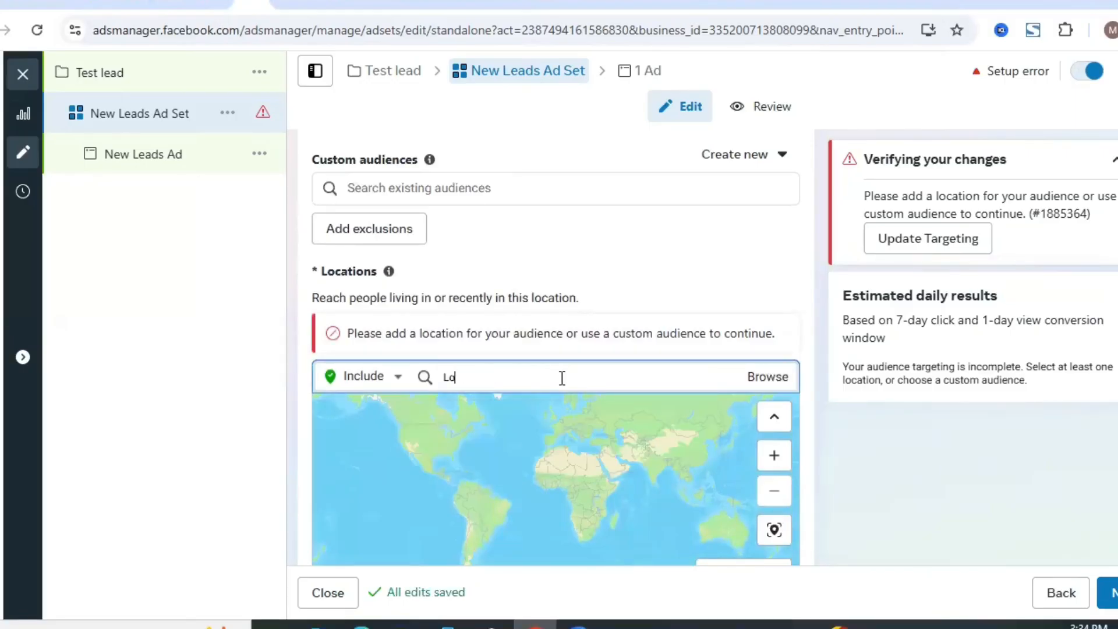
pyautogui.write('ndon')
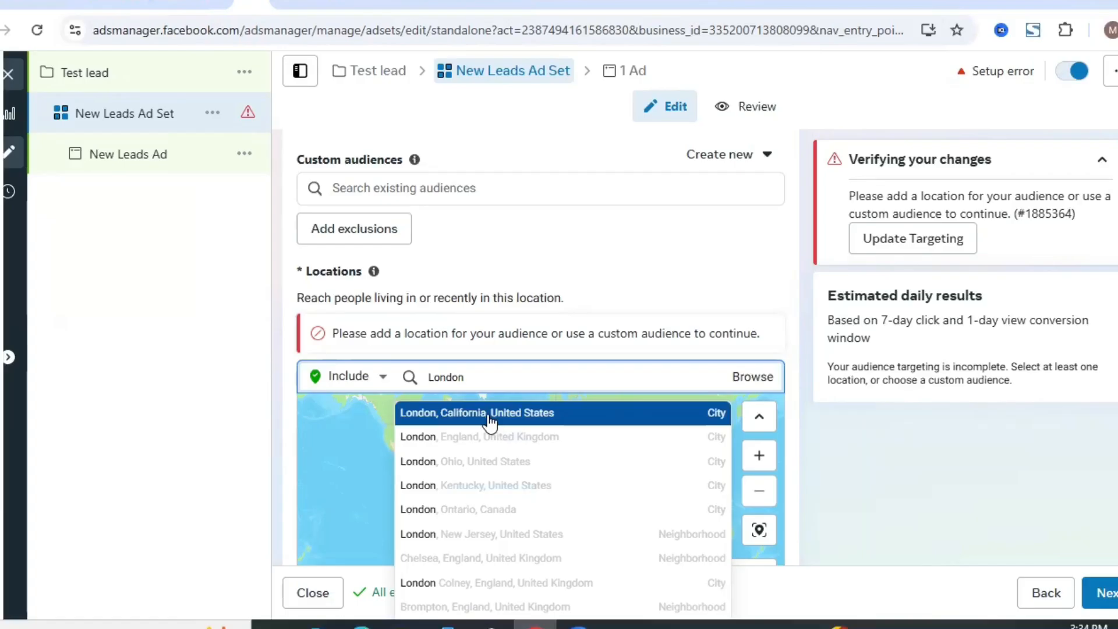
pyautogui.click(576, 412)
# - Add Birmingham, England as an included audience location
pyautogui.write('Birm')
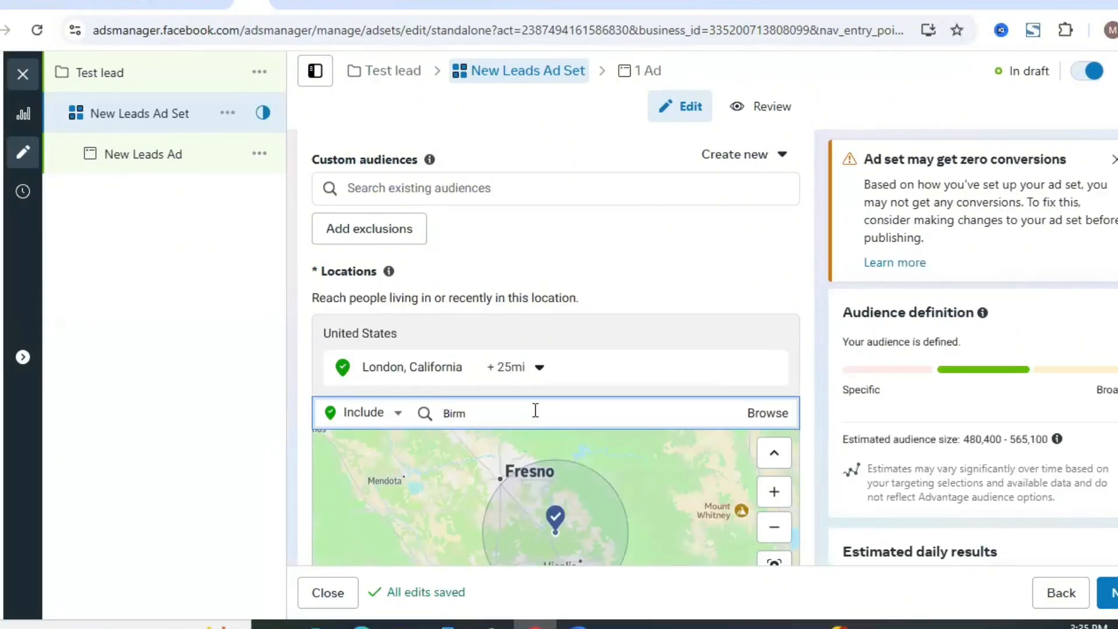
pyautogui.write('ingham')
pyautogui.click(558, 484)
# - Search the locations for "Manchester United Kingdom" and include Manchester, England in the audience
pyautogui.write('Man')
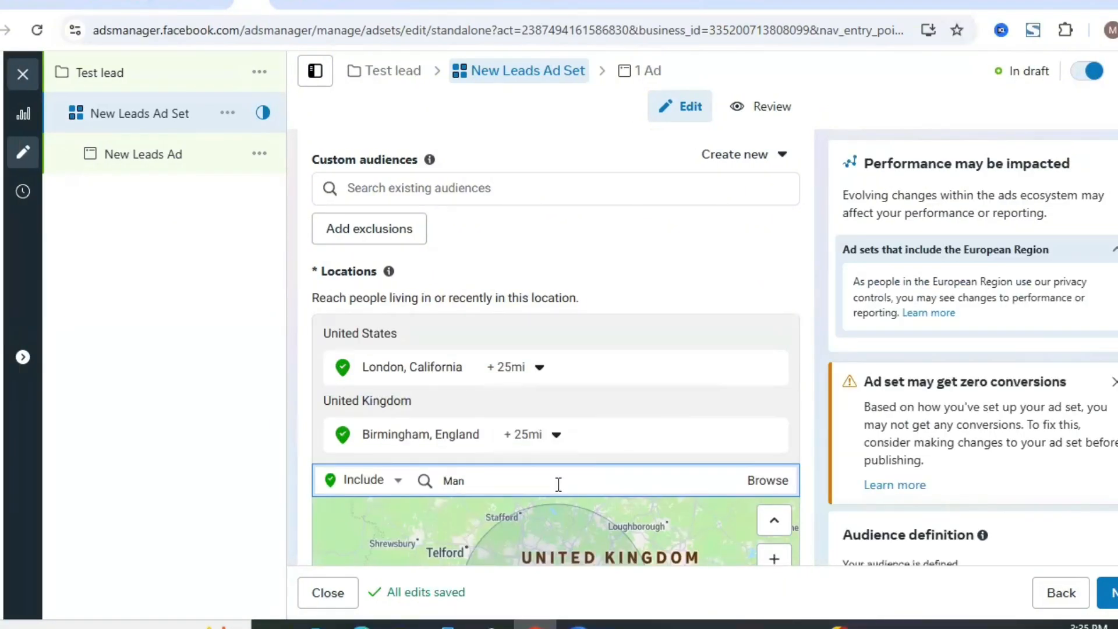
pyautogui.write('chester')
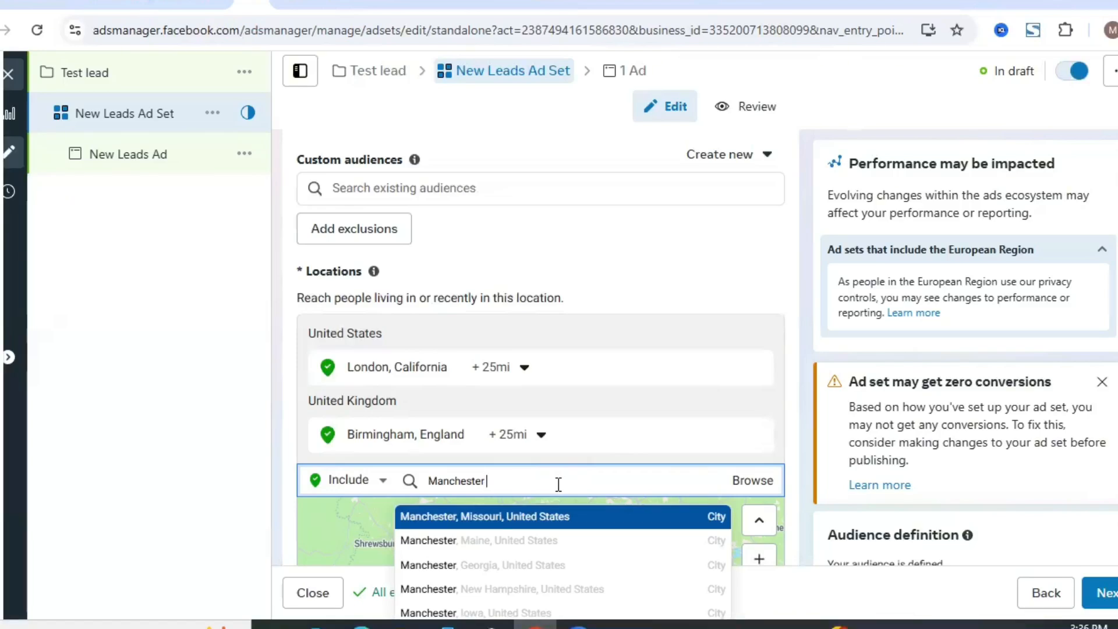
pyautogui.write('Uk')
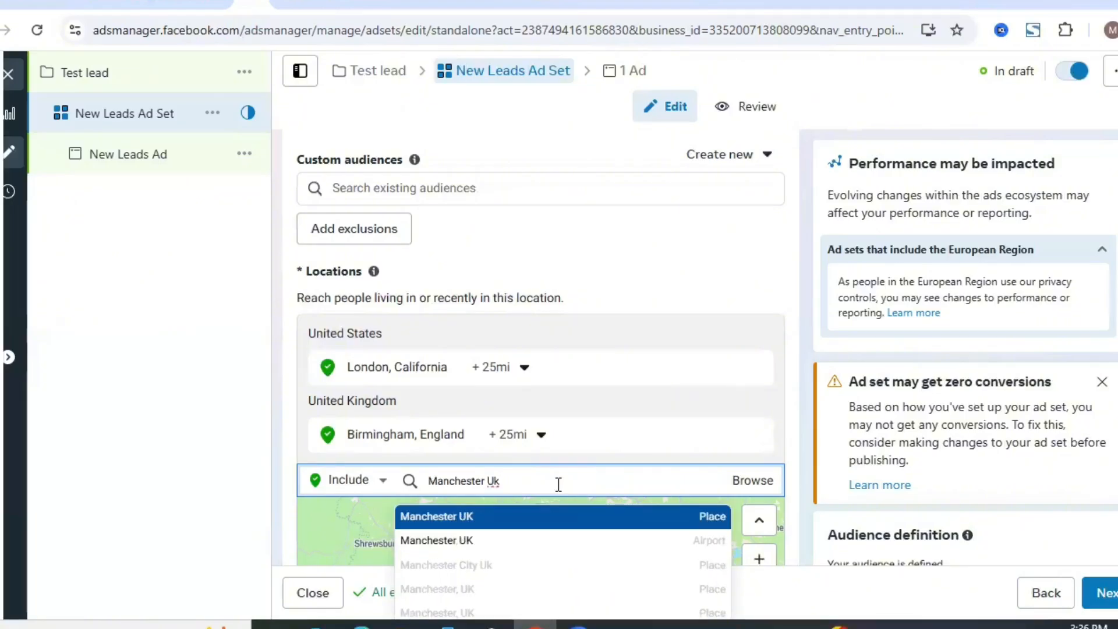
pyautogui.press('BackSpace')
pyautogui.write('nited Kingdom')
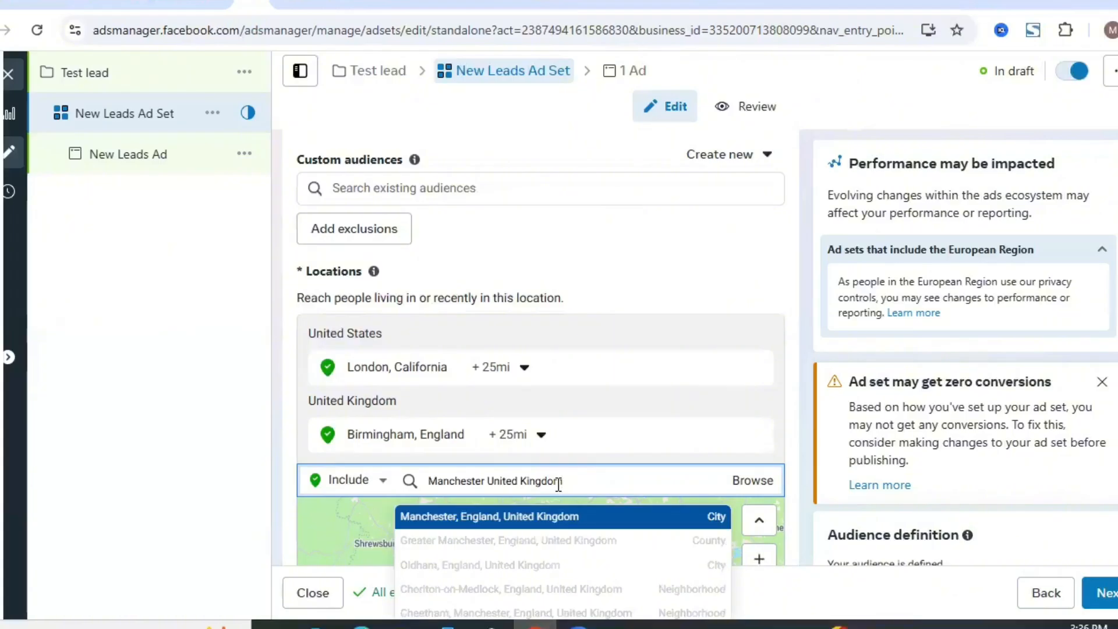
pyautogui.click(521, 524)
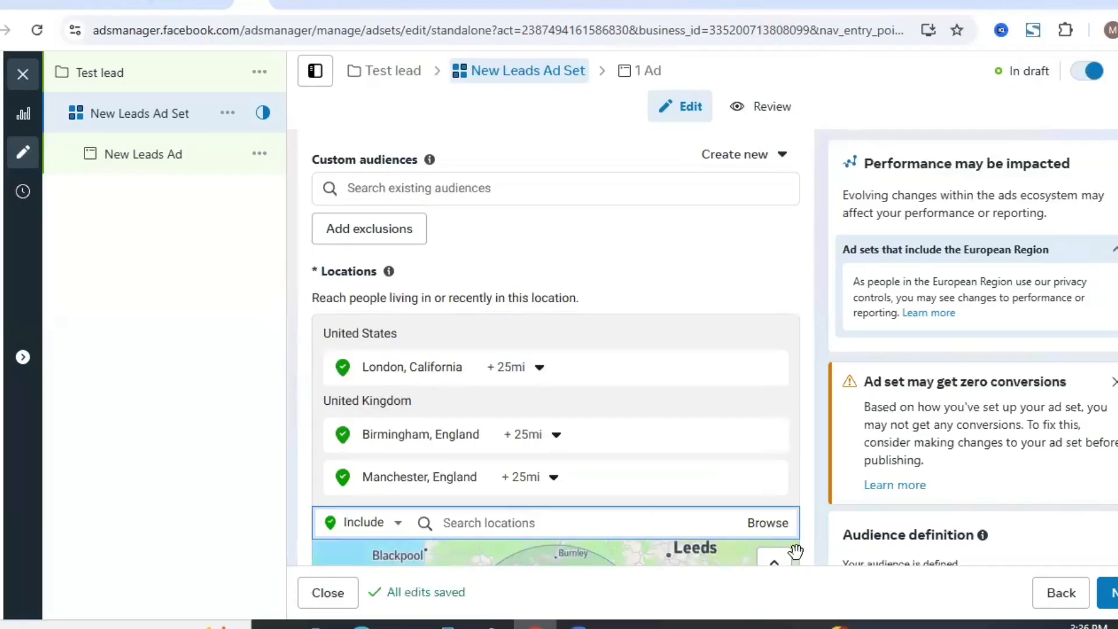
# - Switch to ChatGPT, check the remaining UK cities in its list, and return to the ad set in Ads Manager
pyautogui.scroll(-2, 557, 349)
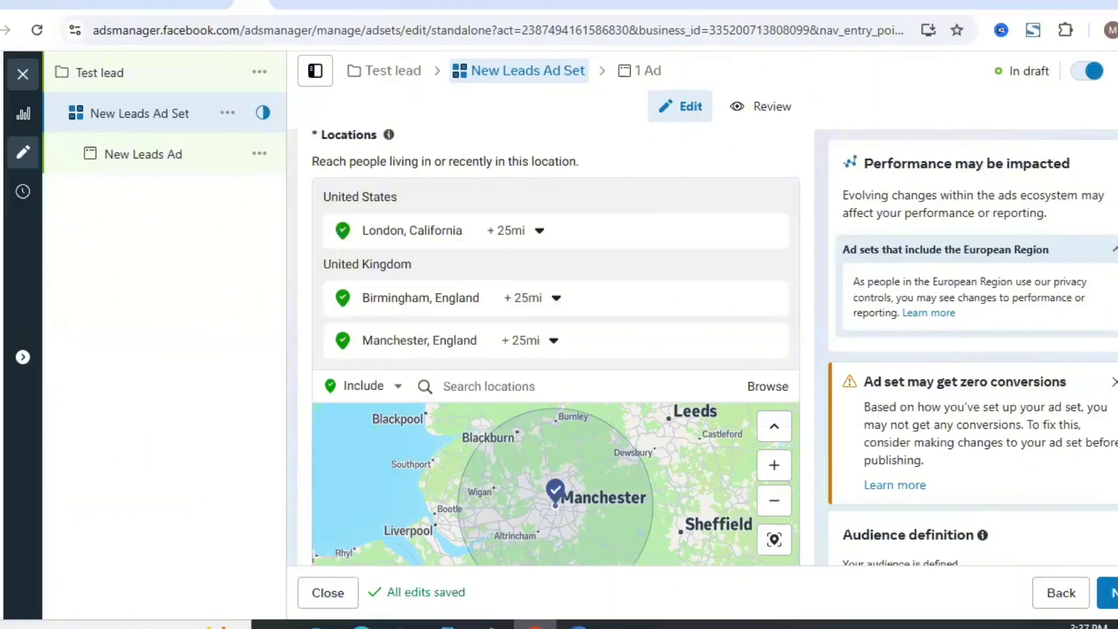
pyautogui.scroll(-2, 556, 346)
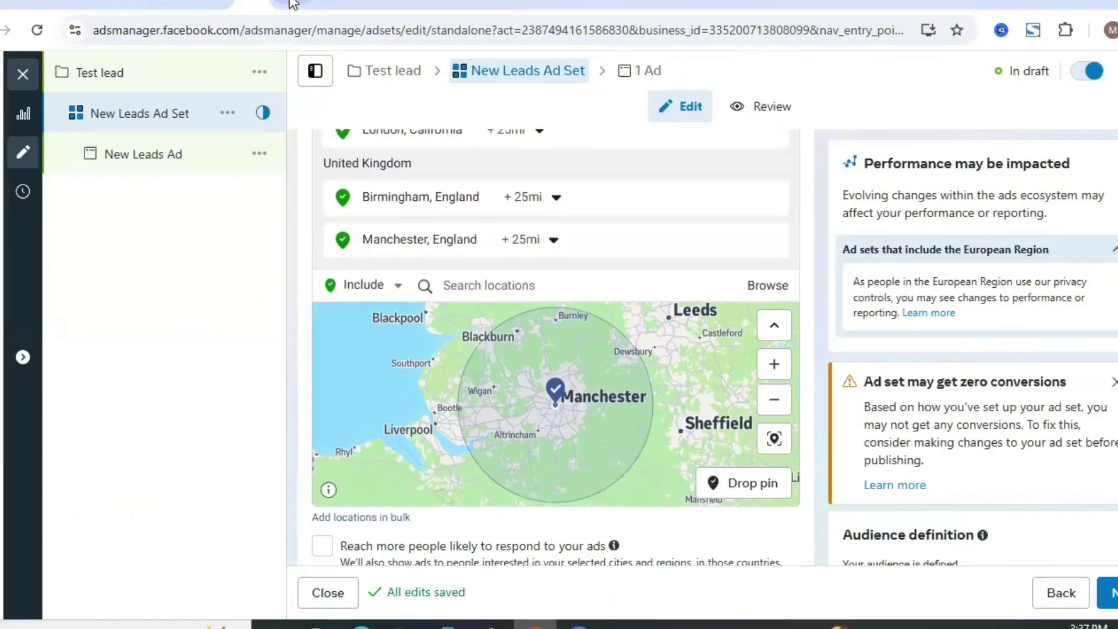
pyautogui.click(168, 2)
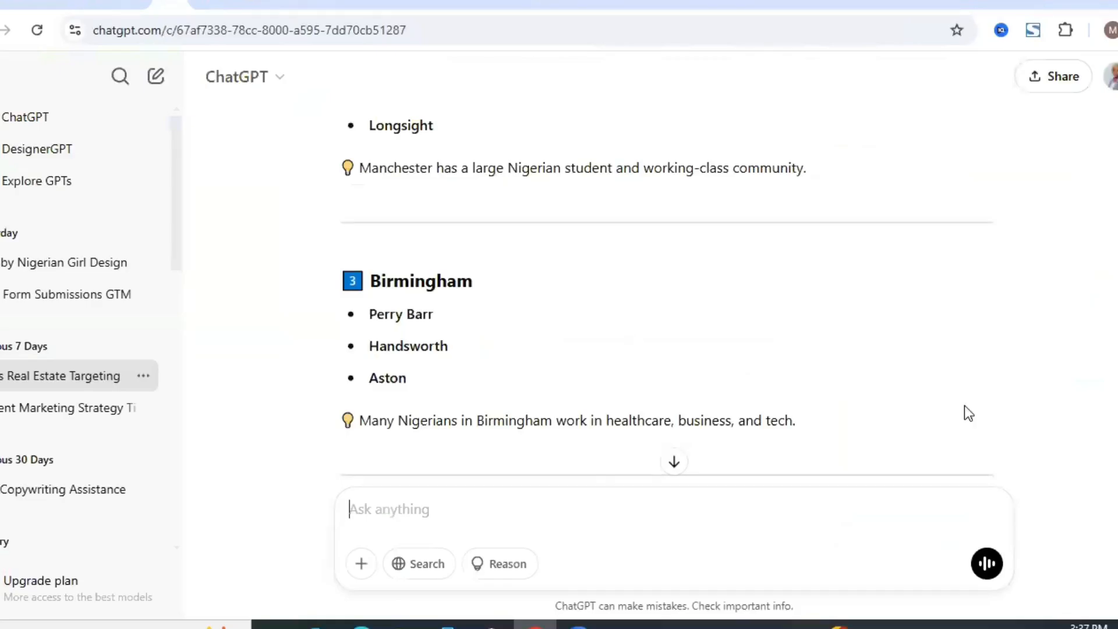
pyautogui.scroll(-5, 668, 291)
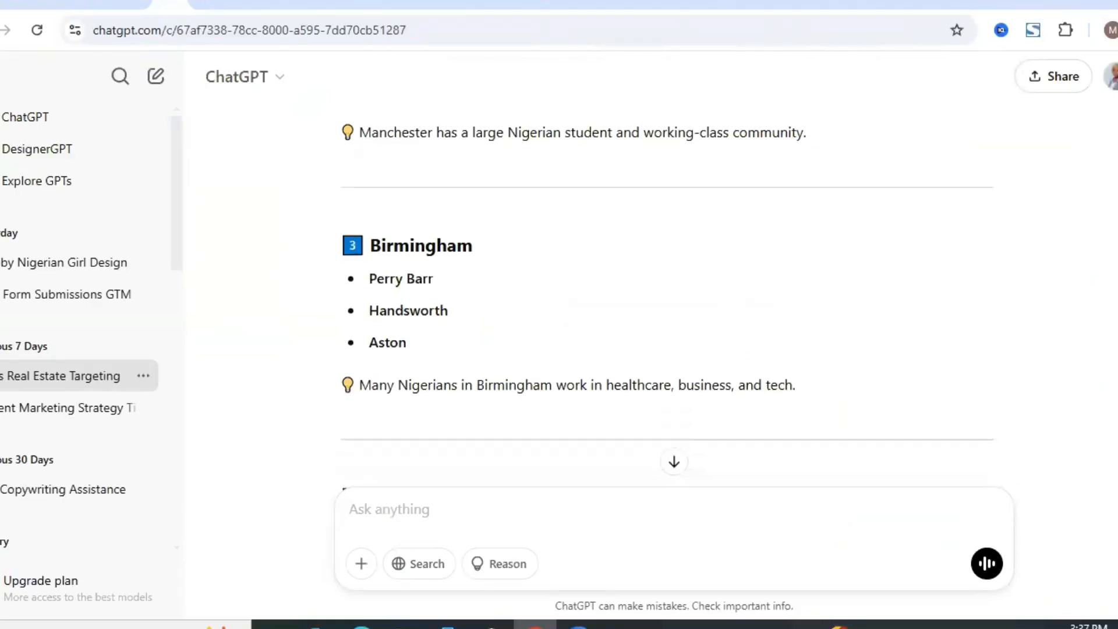
pyautogui.scroll(-5, 667, 292)
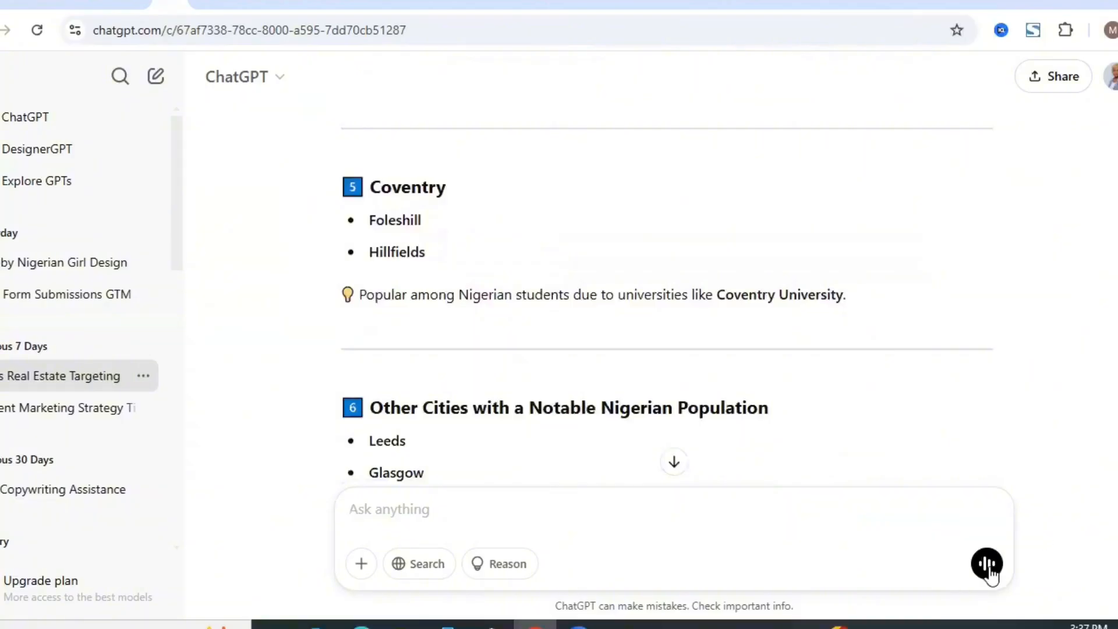
pyautogui.click(616, 4)
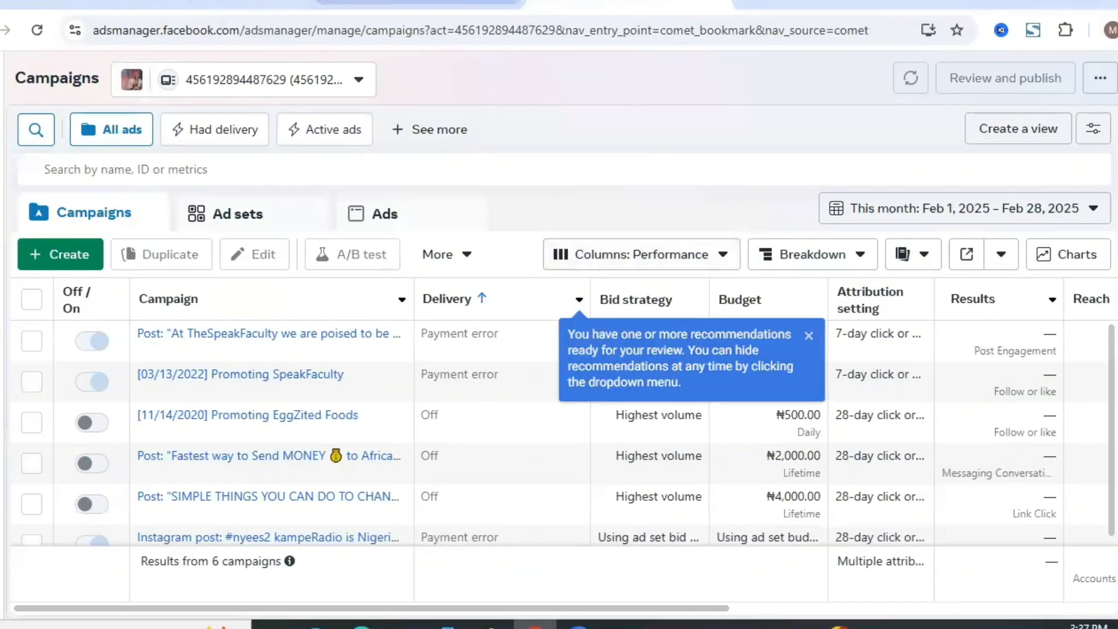
pyautogui.click(252, 2)
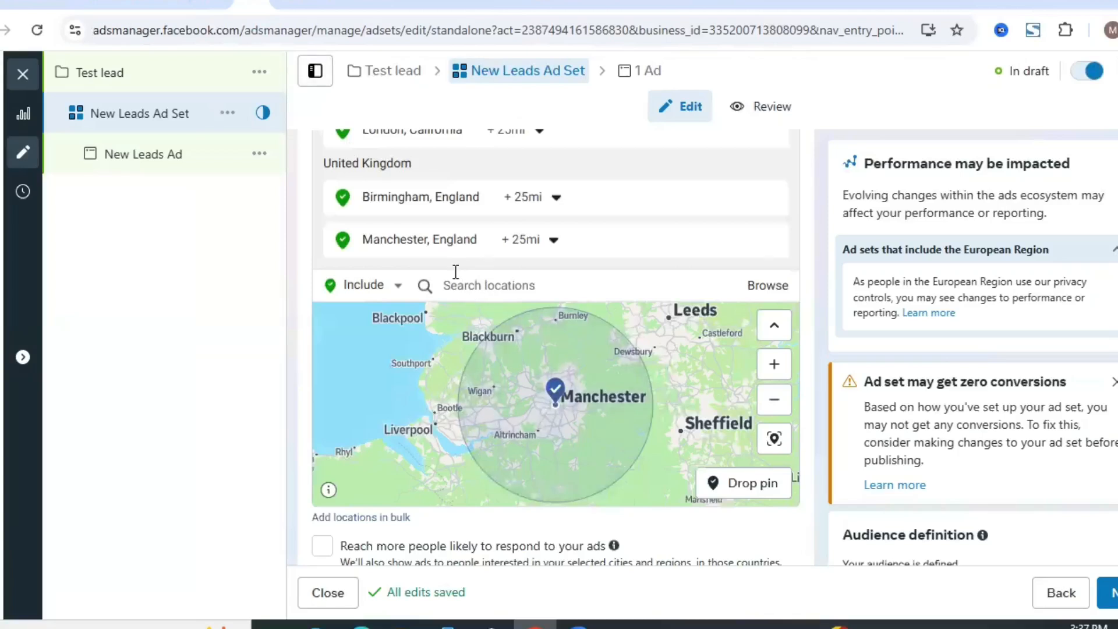
# - Add Coventry, England as an included audience location
pyautogui.click(468, 288)
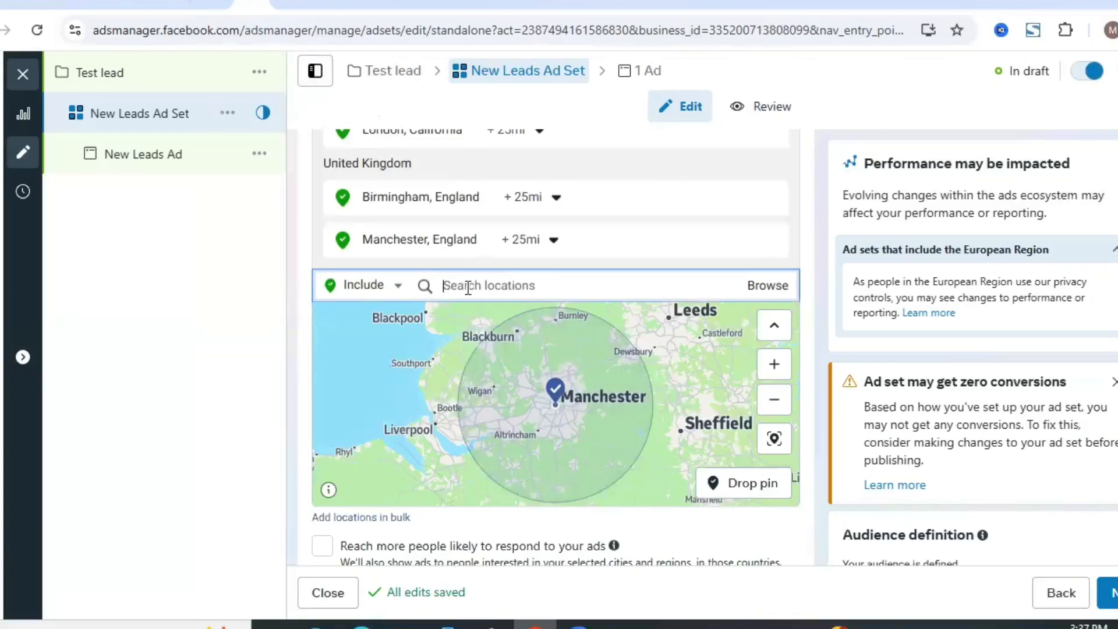
pyautogui.write('Coventry')
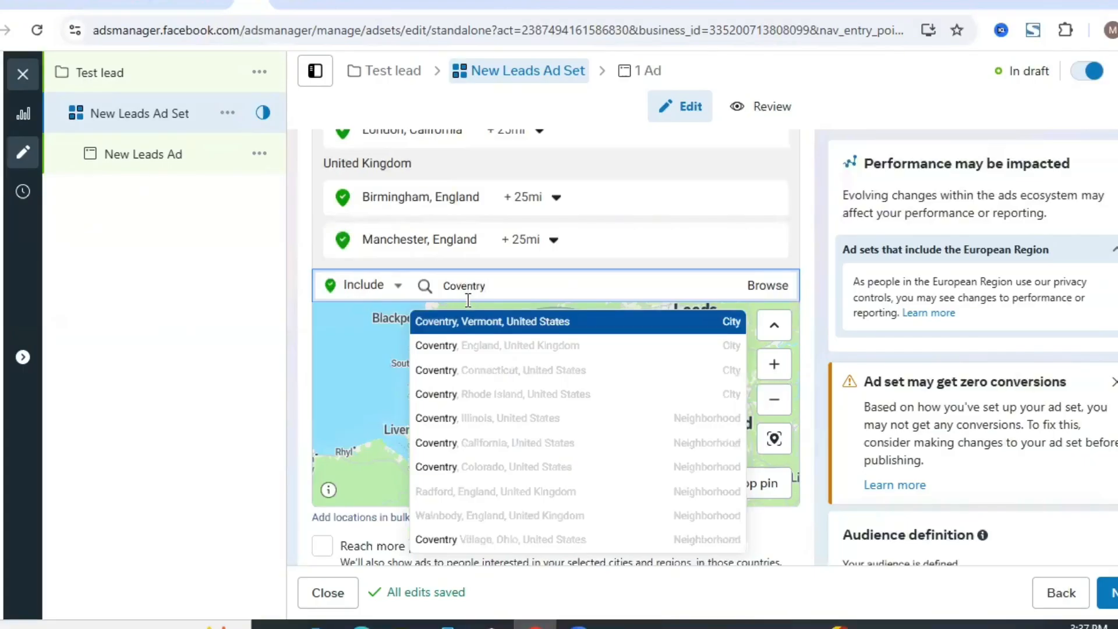
pyautogui.click(467, 347)
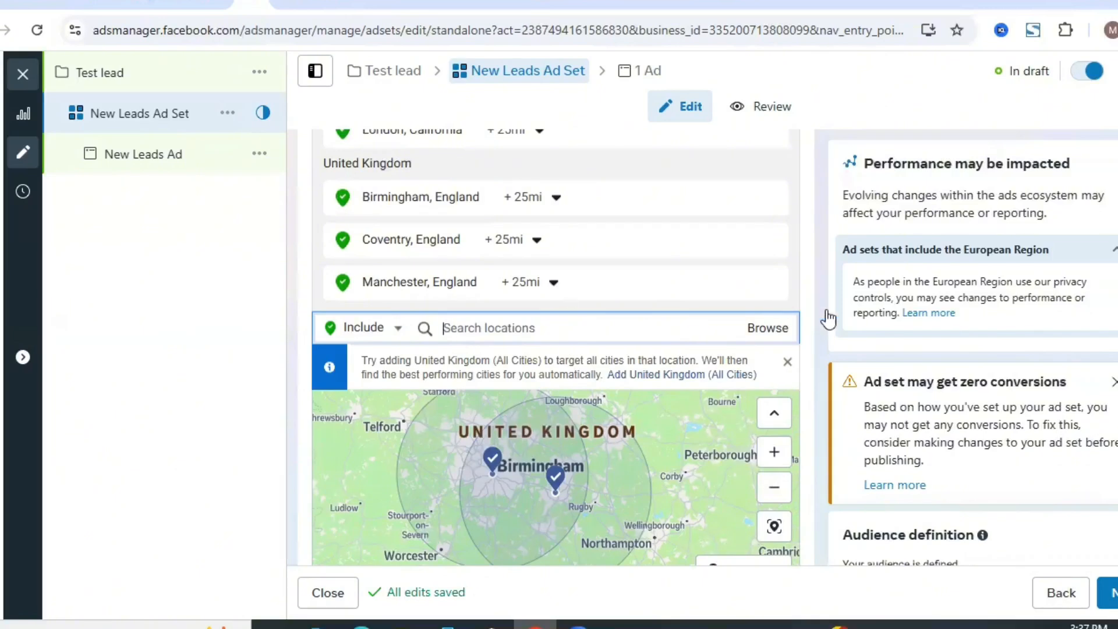
# - Enable the option to reach more people likely to respond to the ads in the selected cities and regions
pyautogui.scroll(-2, 556, 349)
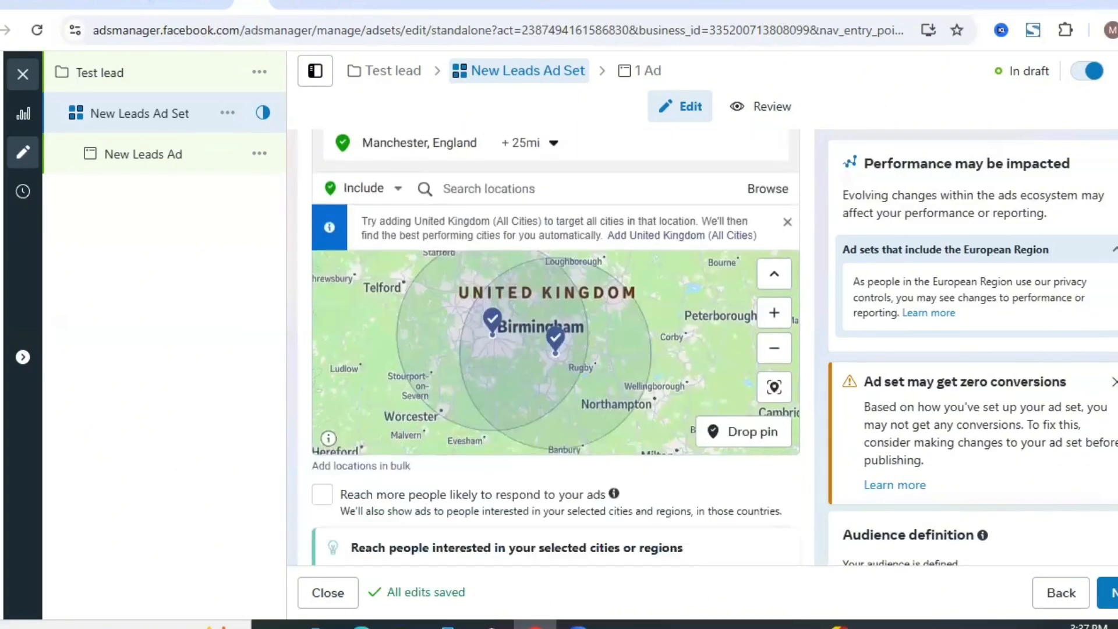
pyautogui.scroll(-3, 902, 365)
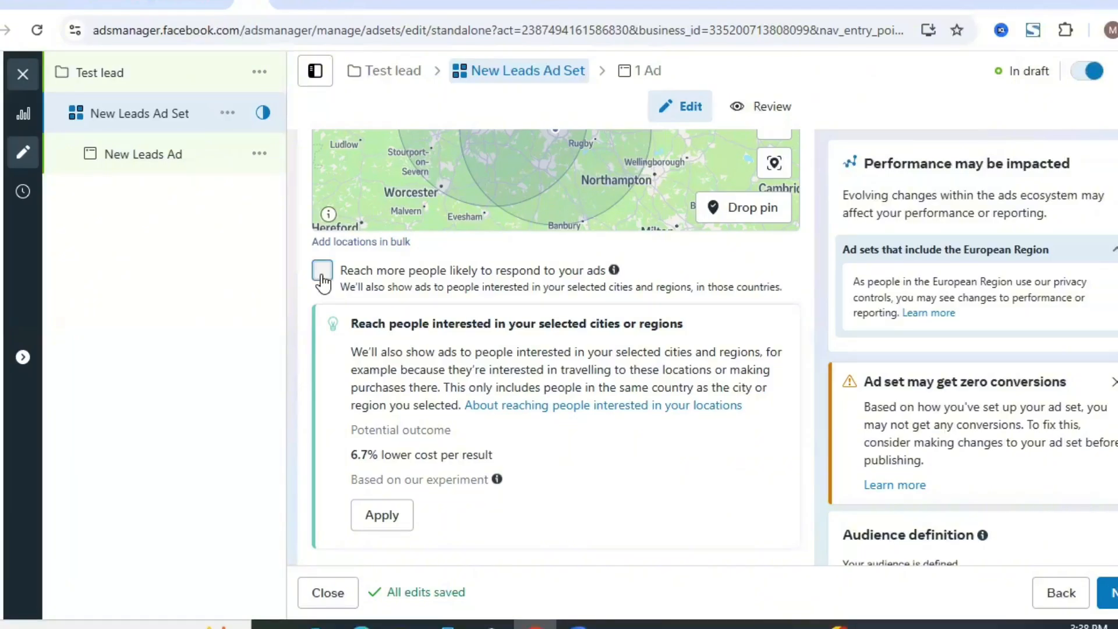
pyautogui.click(322, 272)
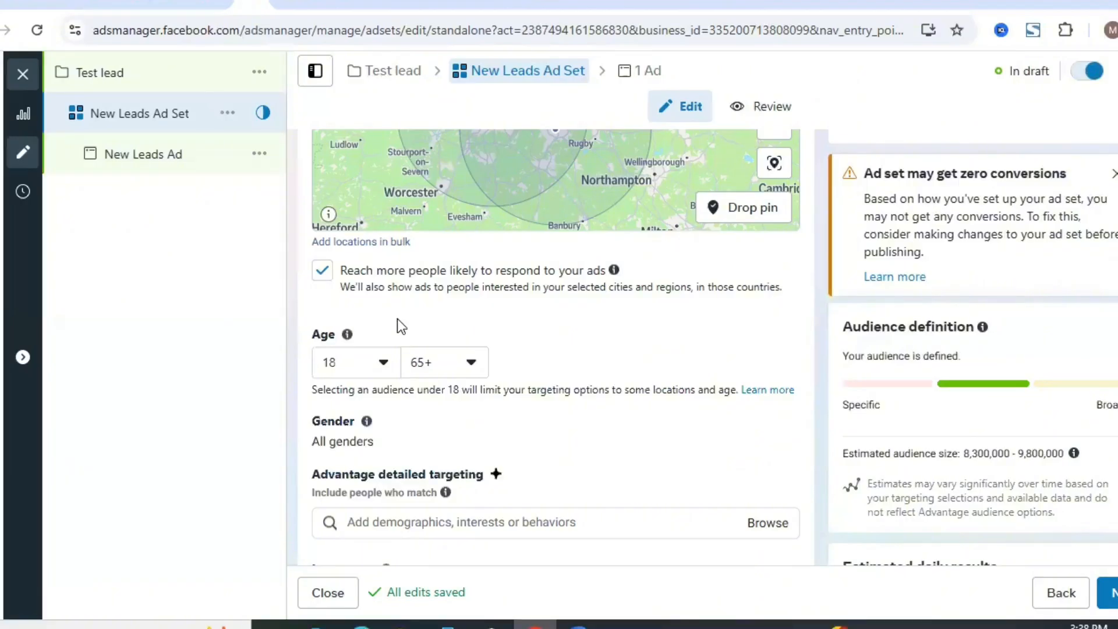
# - Set the audience's minimum age to 25
pyautogui.click(356, 368)
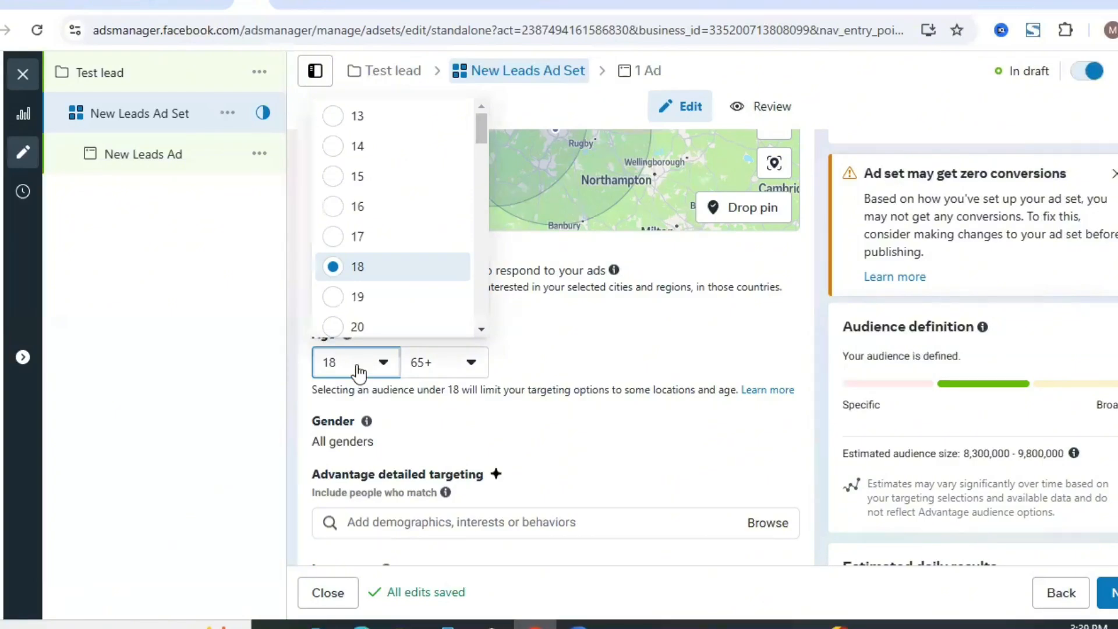
pyautogui.scroll(-3, 479, 328)
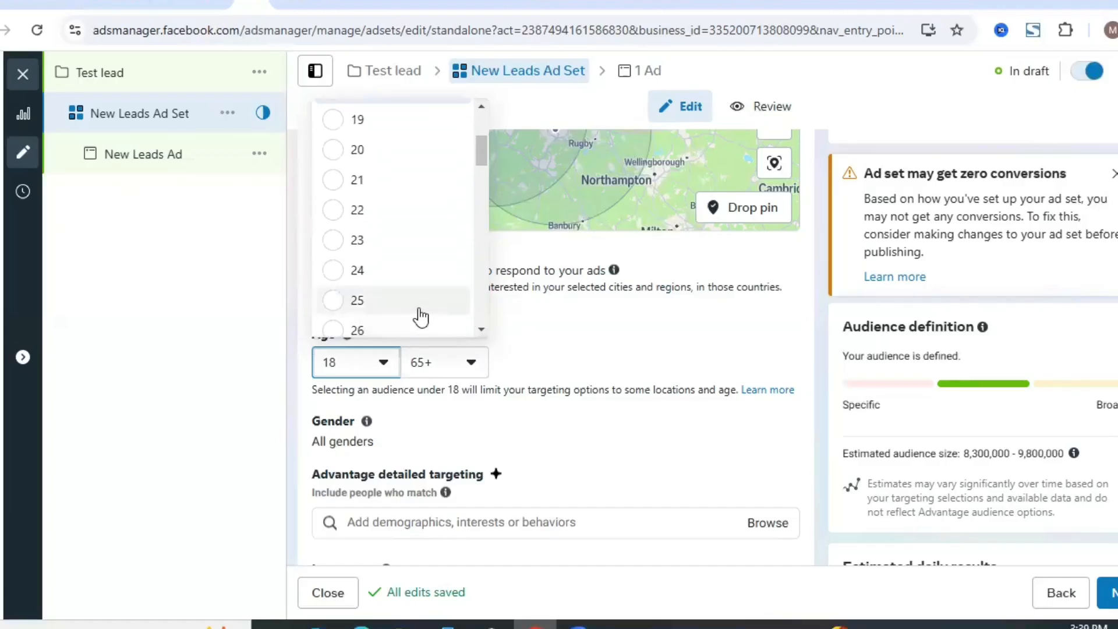
pyautogui.click(418, 309)
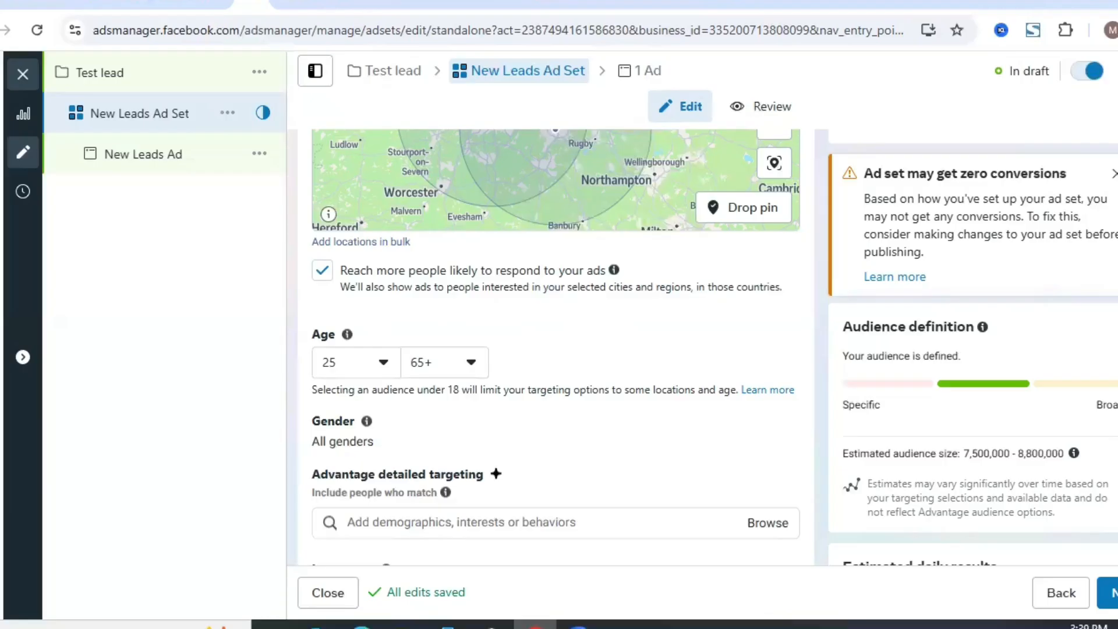
# - Open the detailed targeting suggestions, then switch to ChatGPT and review its Facebook ad targeting tips on demographics, languages and interests
pyautogui.scroll(-3, 714, 347)
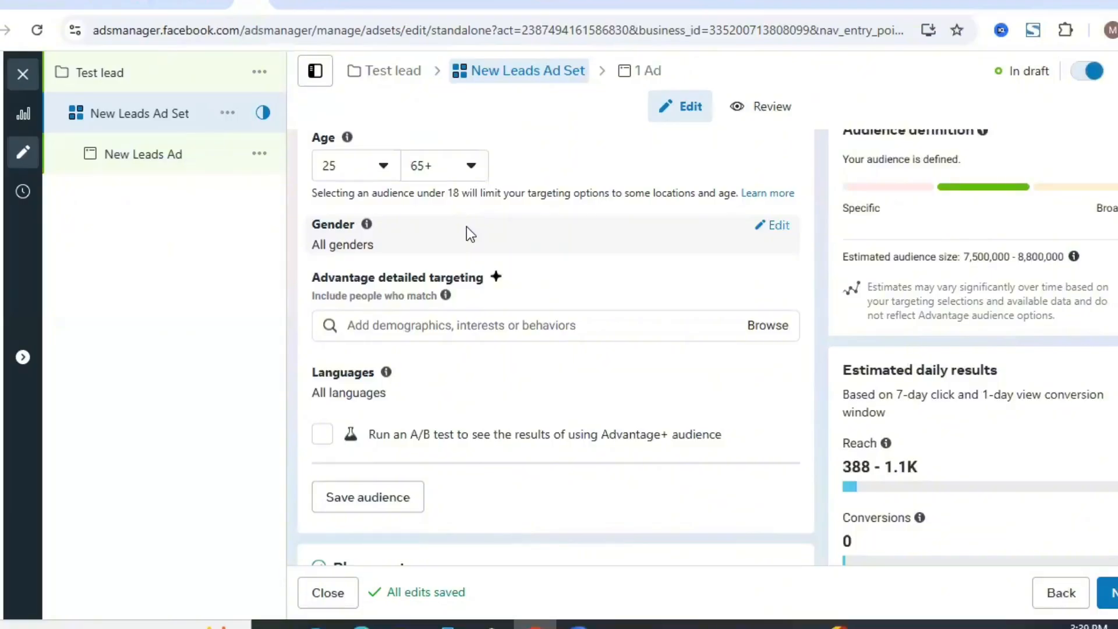
pyautogui.click(429, 330)
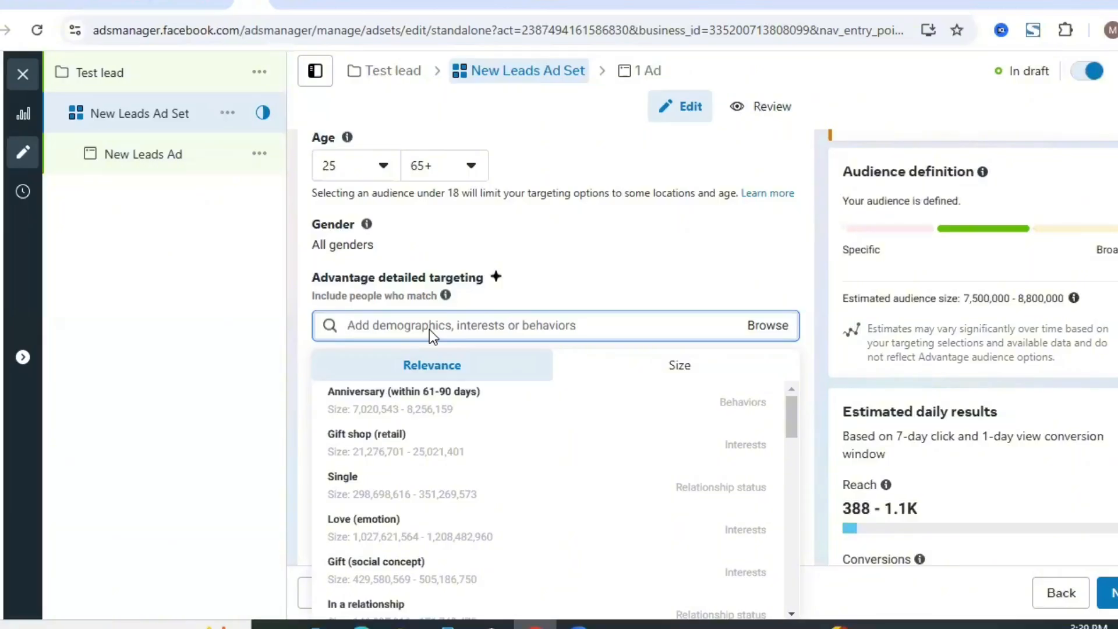
pyautogui.click(167, 3)
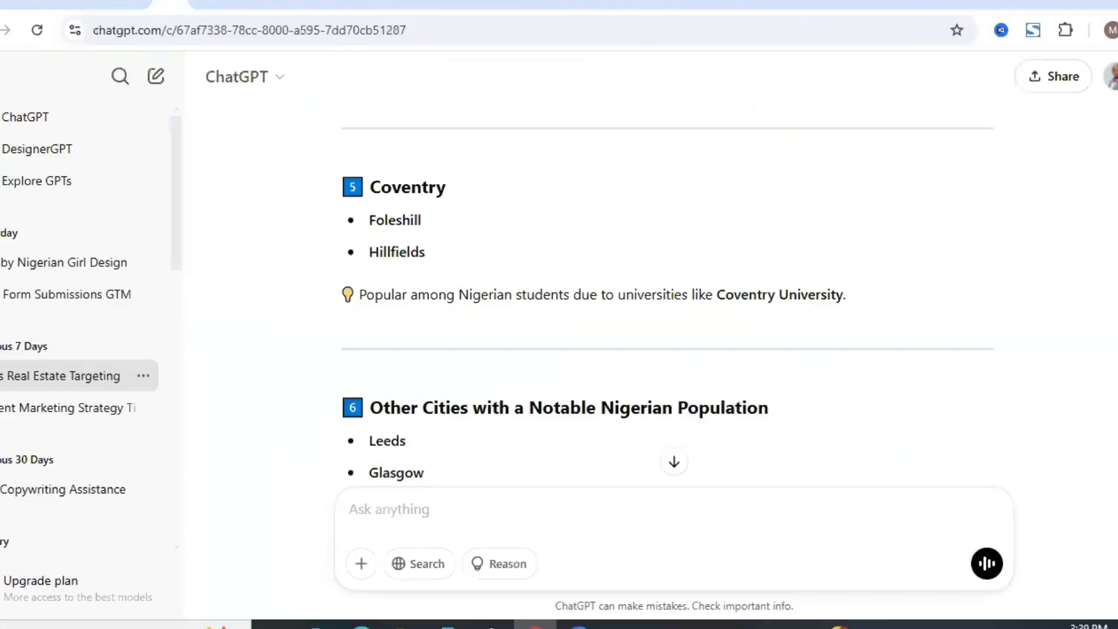
pyautogui.scroll(-3, 667, 305)
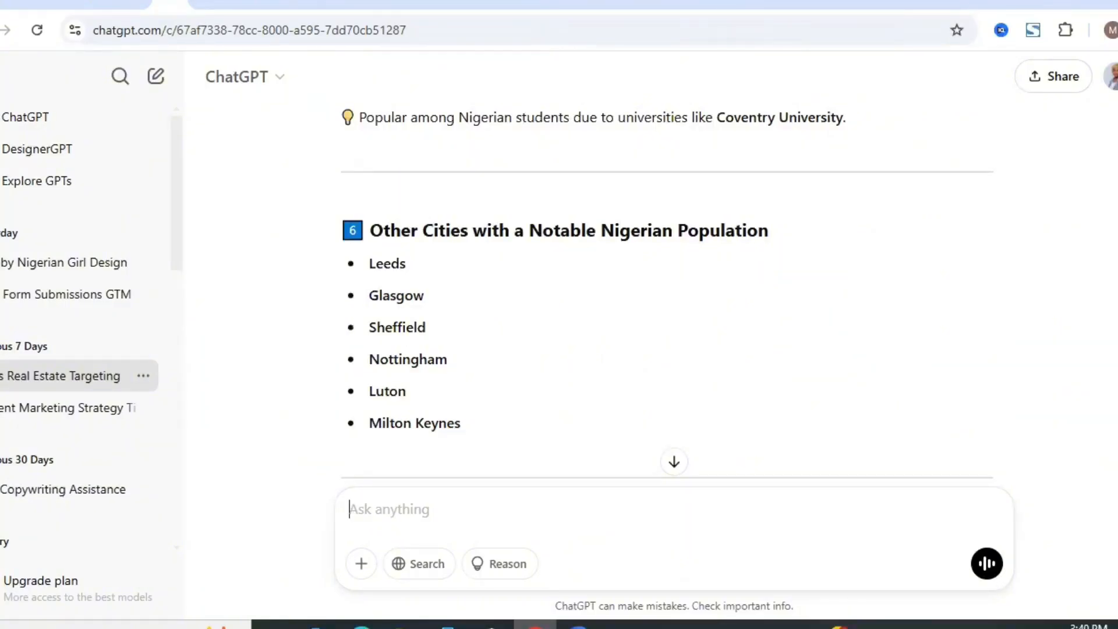
pyautogui.scroll(-2, 667, 313)
pyautogui.scroll(-3, 874, 348)
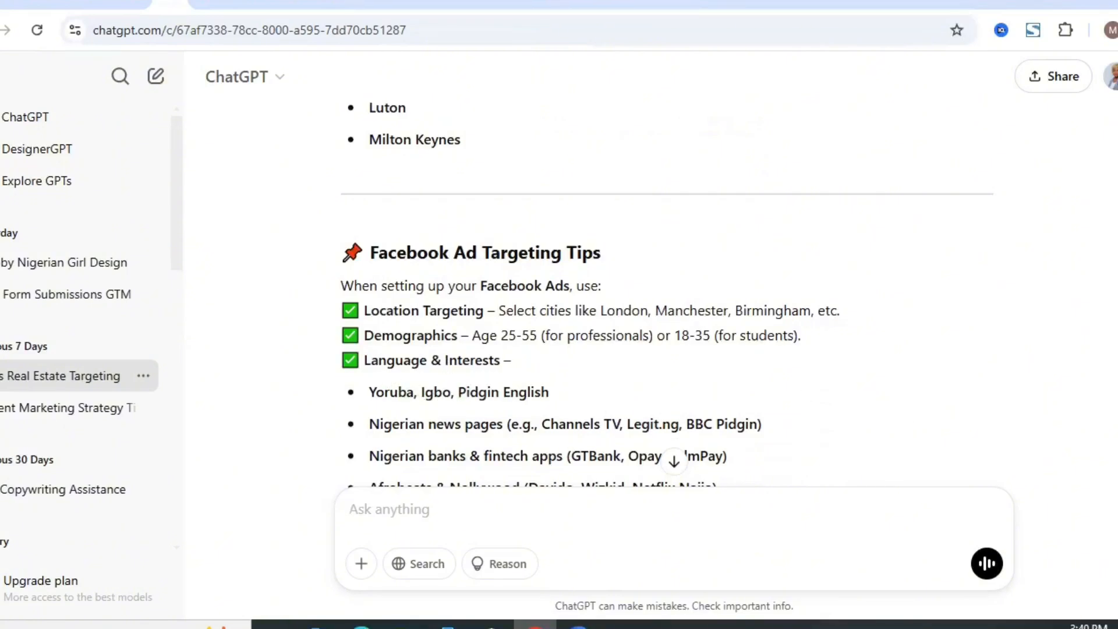
pyautogui.scroll(-2, 954, 407)
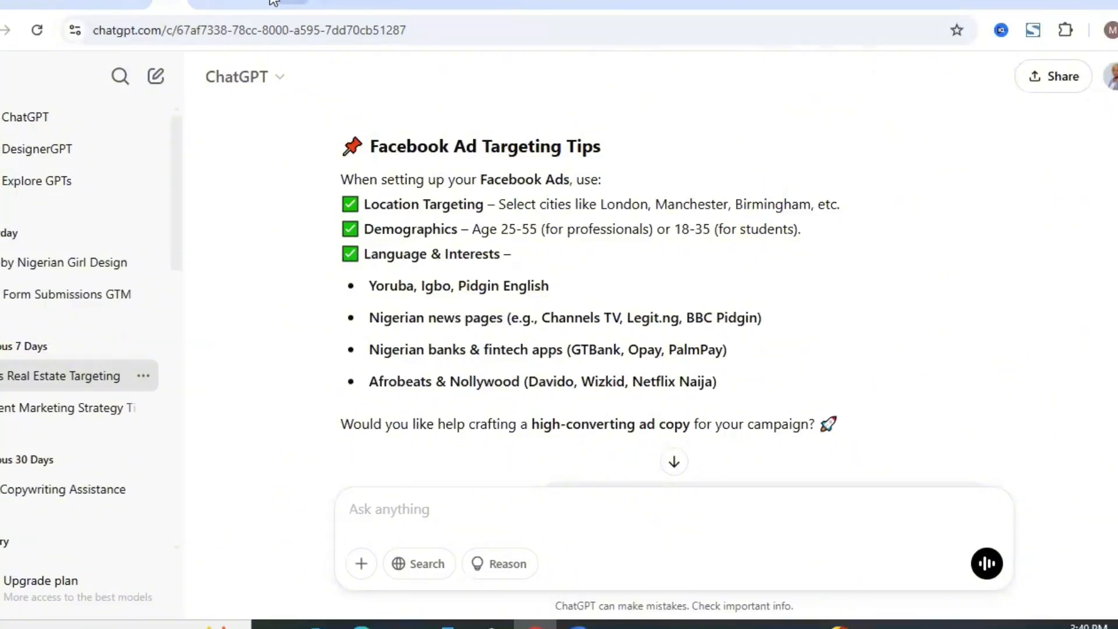
# - Switch back to Ads Manager and add Yoruba language (languages) as a detailed targeting interest
pyautogui.click(250, 3)
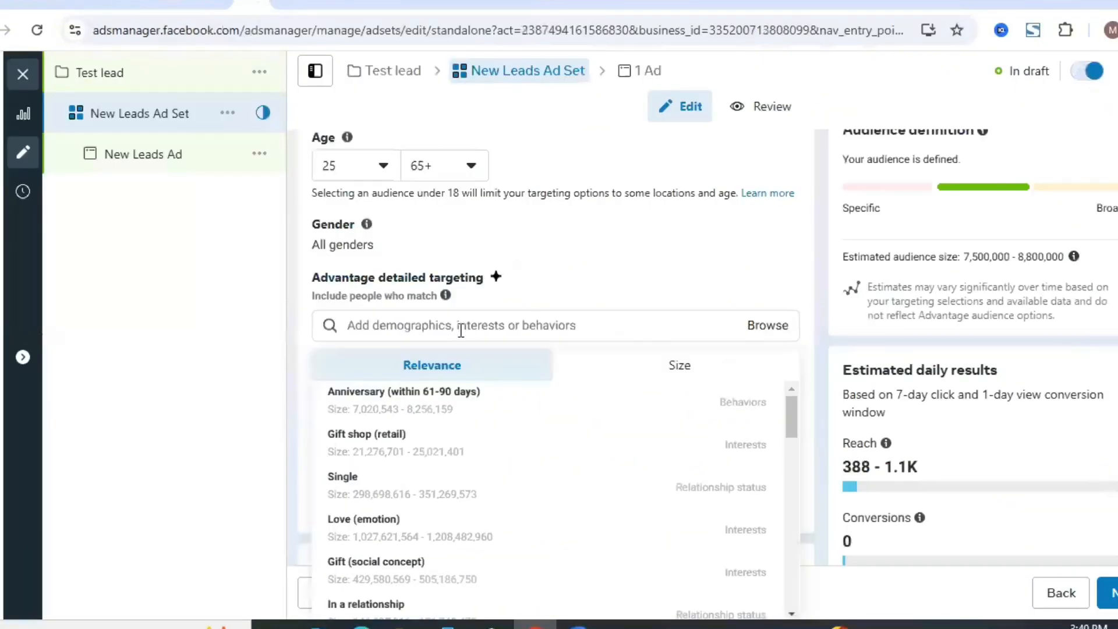
pyautogui.write('Yor')
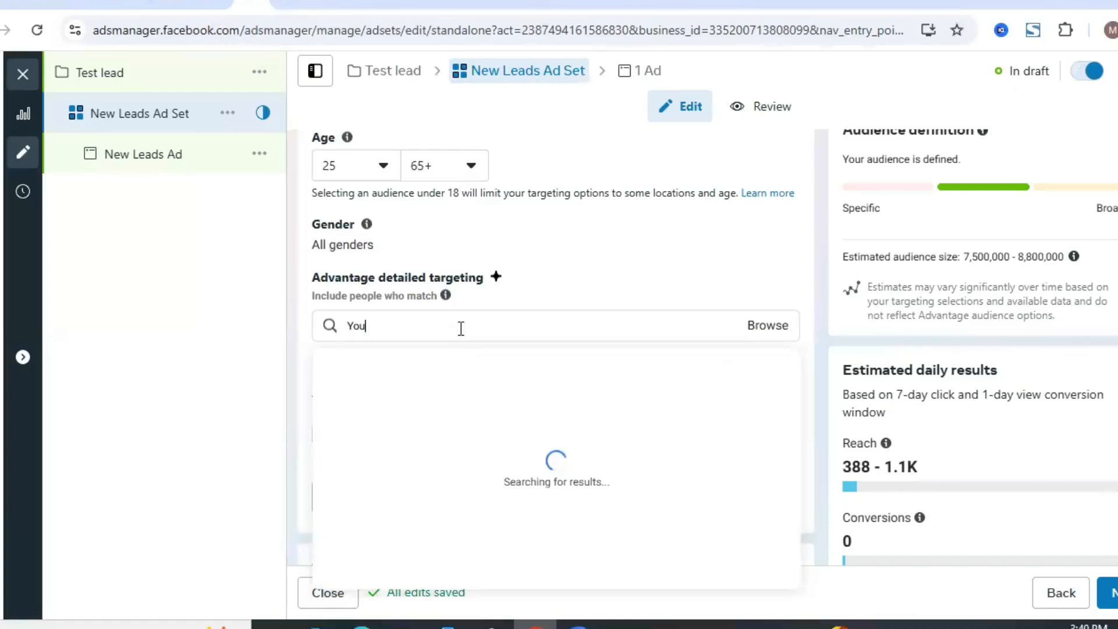
pyautogui.write('uba')
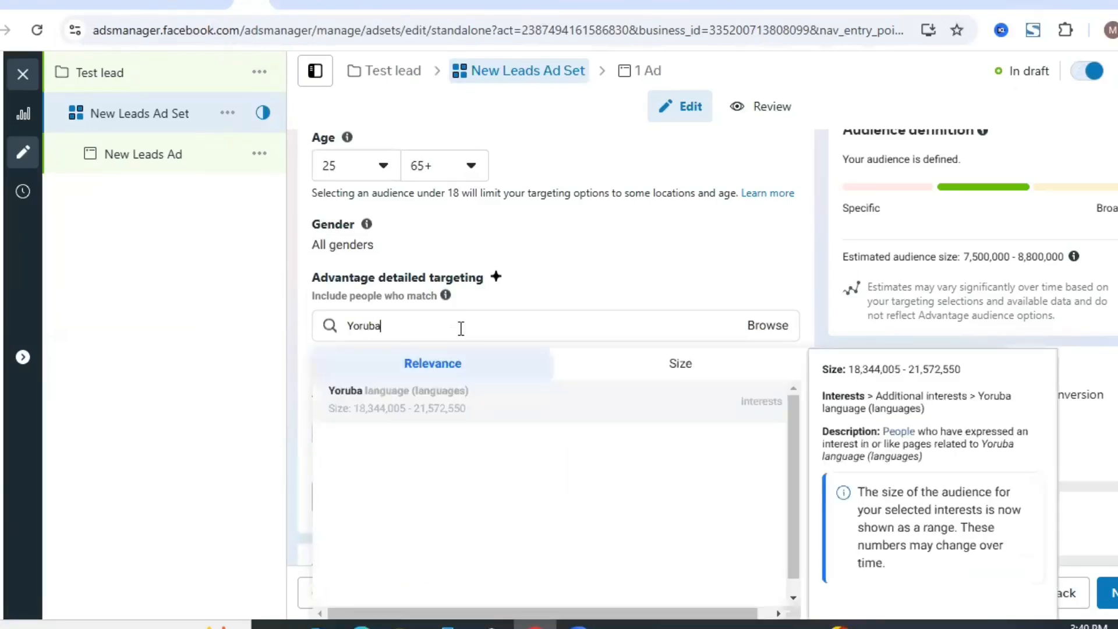
pyautogui.click(415, 398)
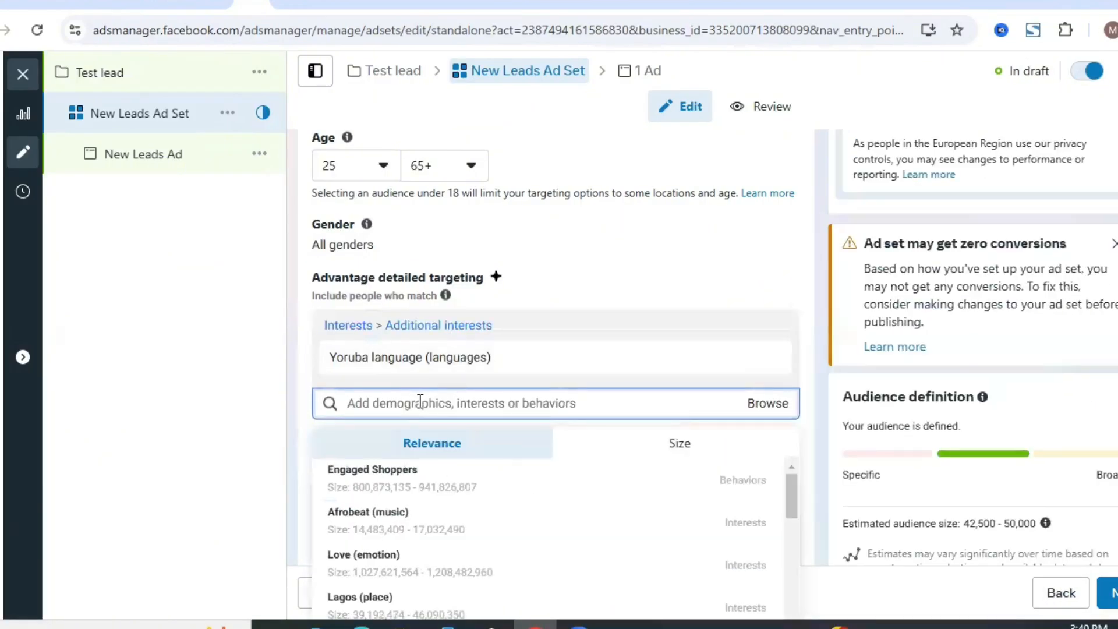
# - Search the detailed targeting options for Igbo, then clear the search
pyautogui.write('Igbo')
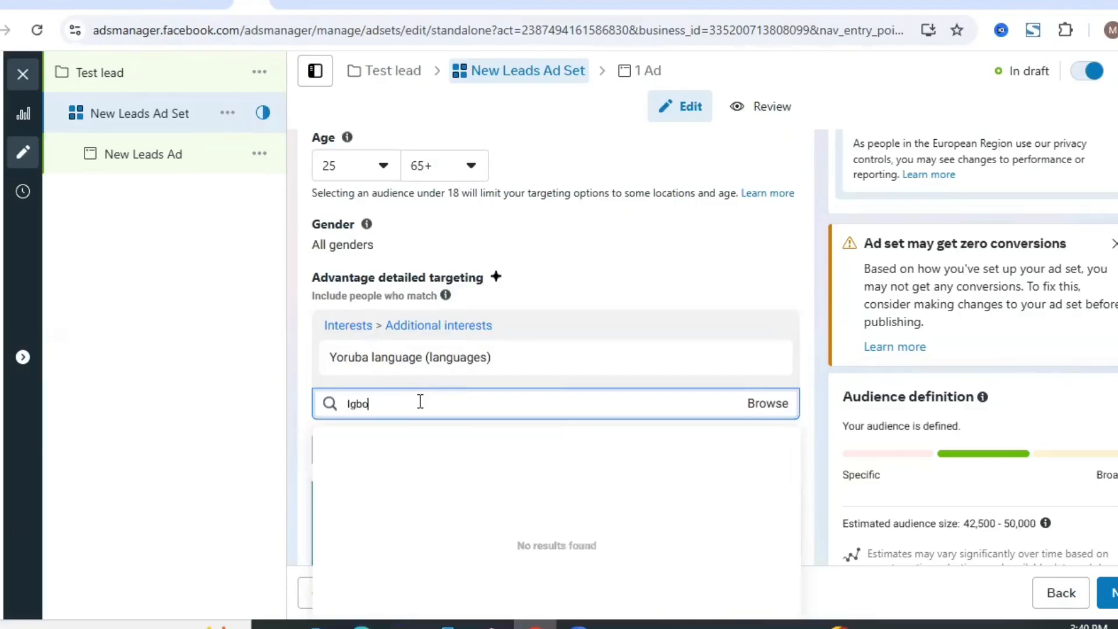
pyautogui.press('BackSpace')
pyautogui.press('BackSpace')
pyautogui.press('BackSpace')
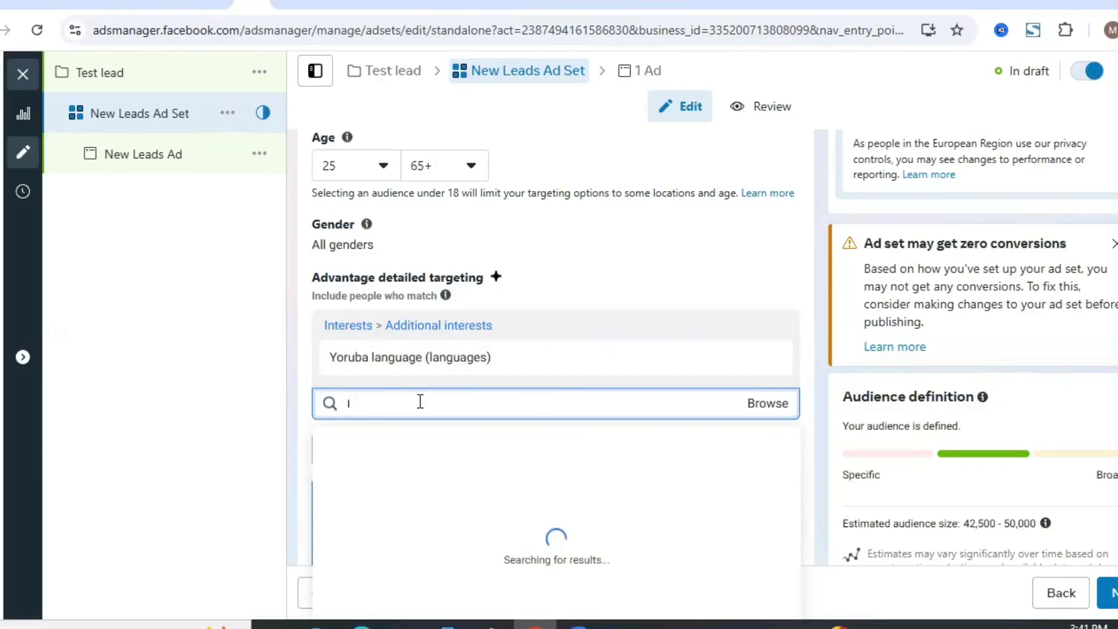
pyautogui.press('BackSpace')
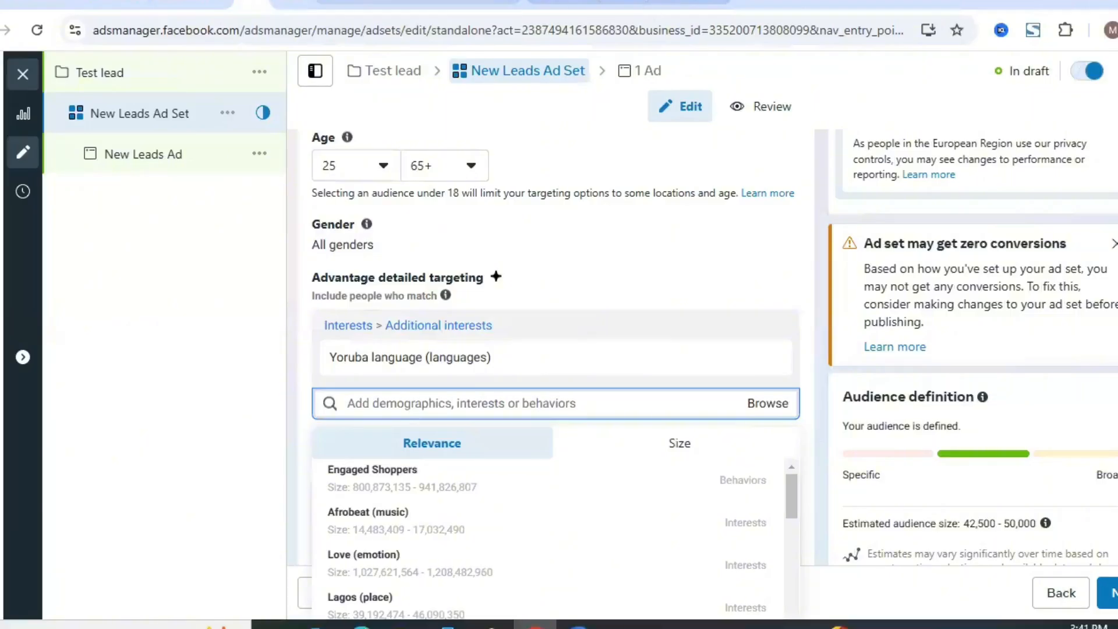
# - Switch to ChatGPT to check the suggested languages and interests, then return to the ad set in Ads Manager
pyautogui.click(182, 3)
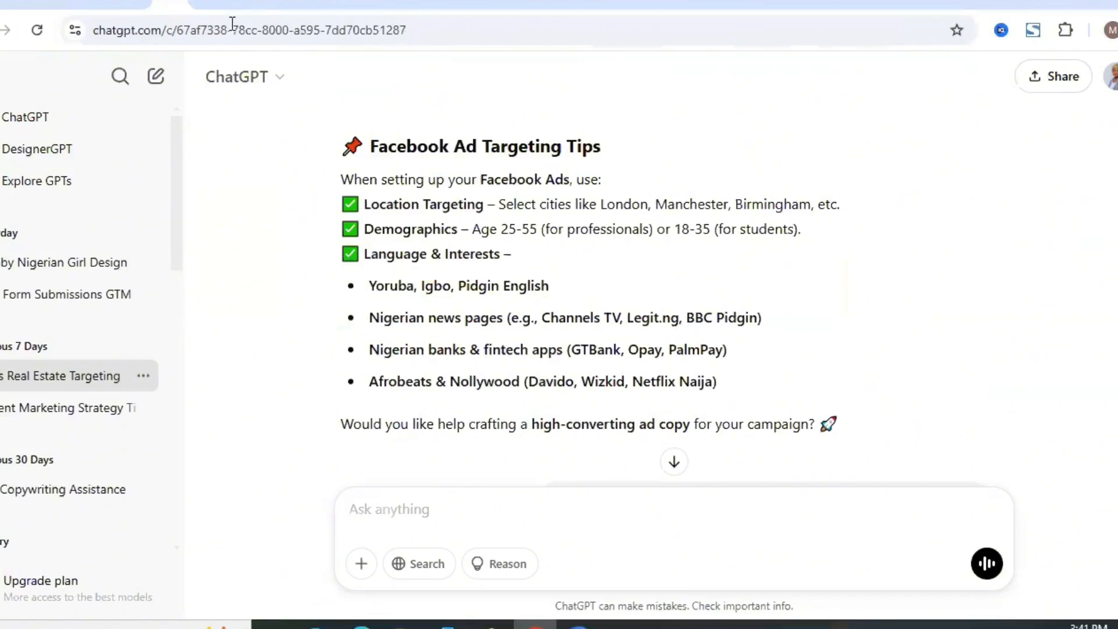
pyautogui.moveTo(508, 330)
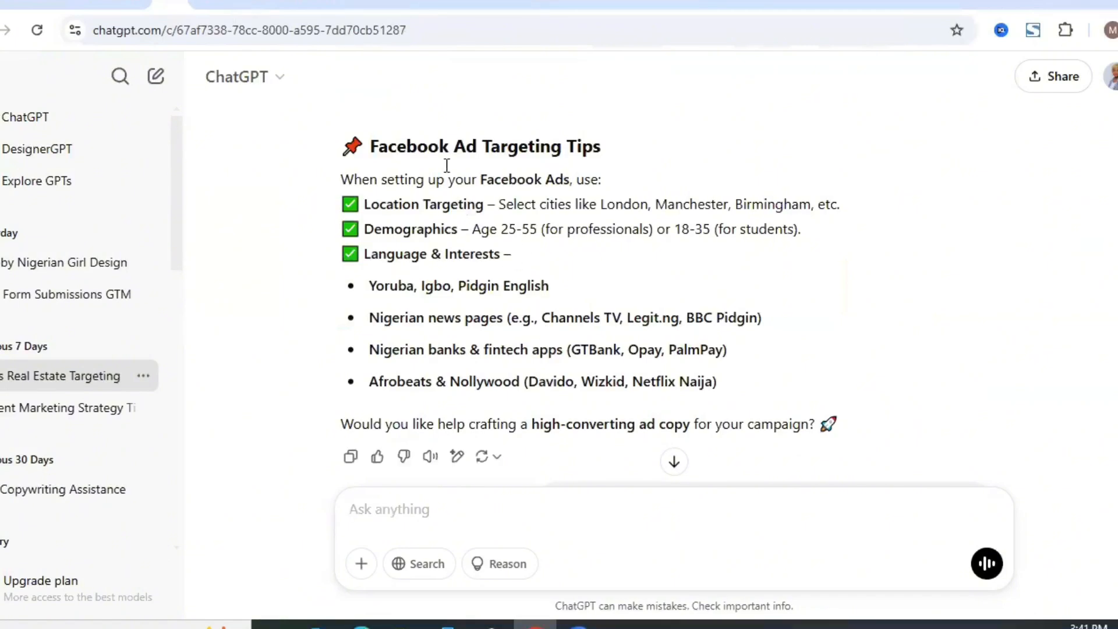
pyautogui.click(262, 6)
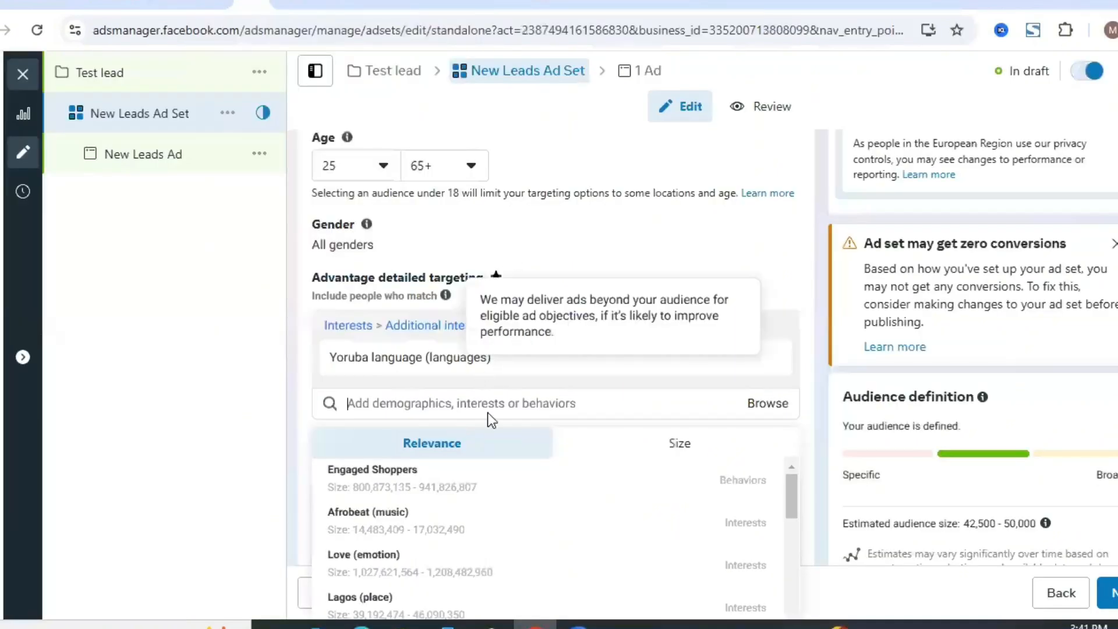
# - Search the detailed targeting options for Hausa, then clear the search
pyautogui.write('Haus')
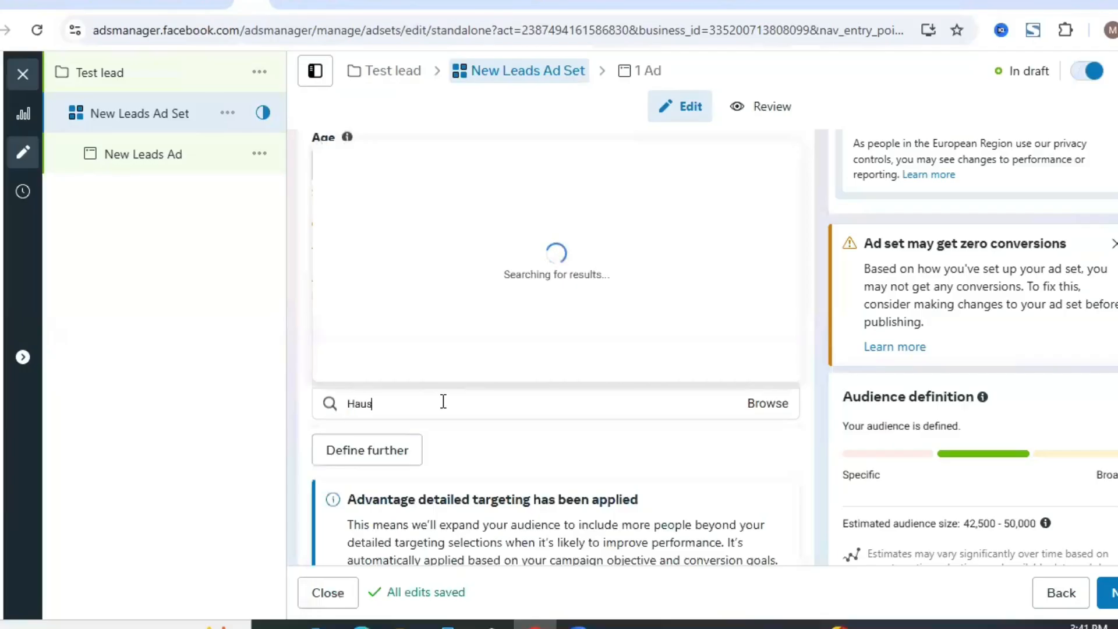
pyautogui.write('ea')
pyautogui.press('BackSpace')
pyautogui.press('BackSpace')
pyautogui.write('a')
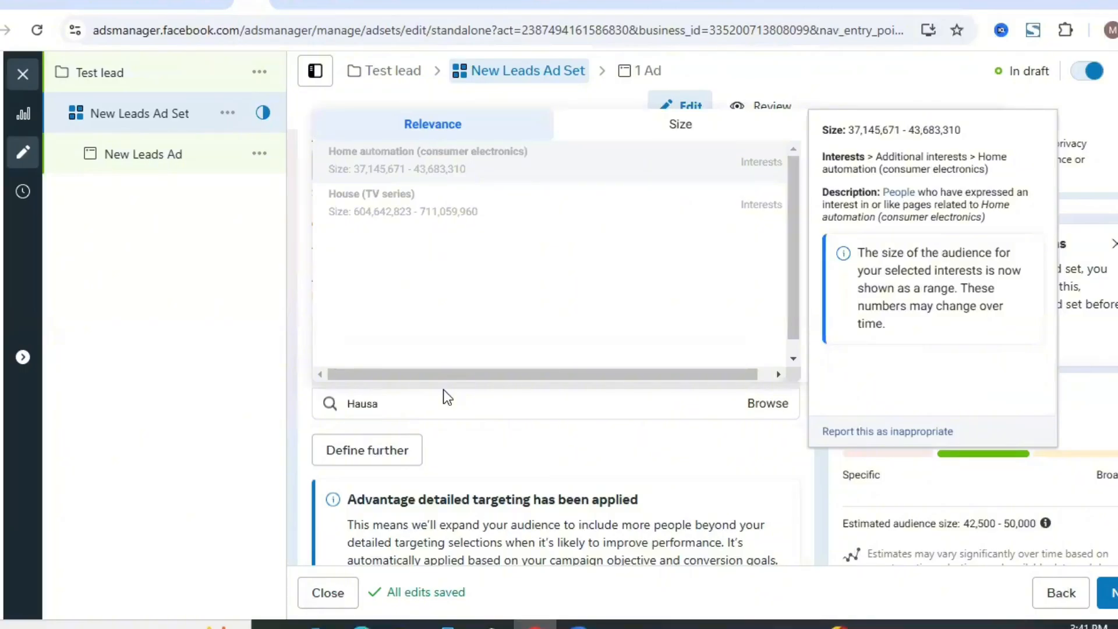
pyautogui.press('BackSpace')
pyautogui.press('BackSpace')
pyautogui.press('BackSpace')
pyautogui.press('BackSpace')
pyautogui.press('BackSpace')
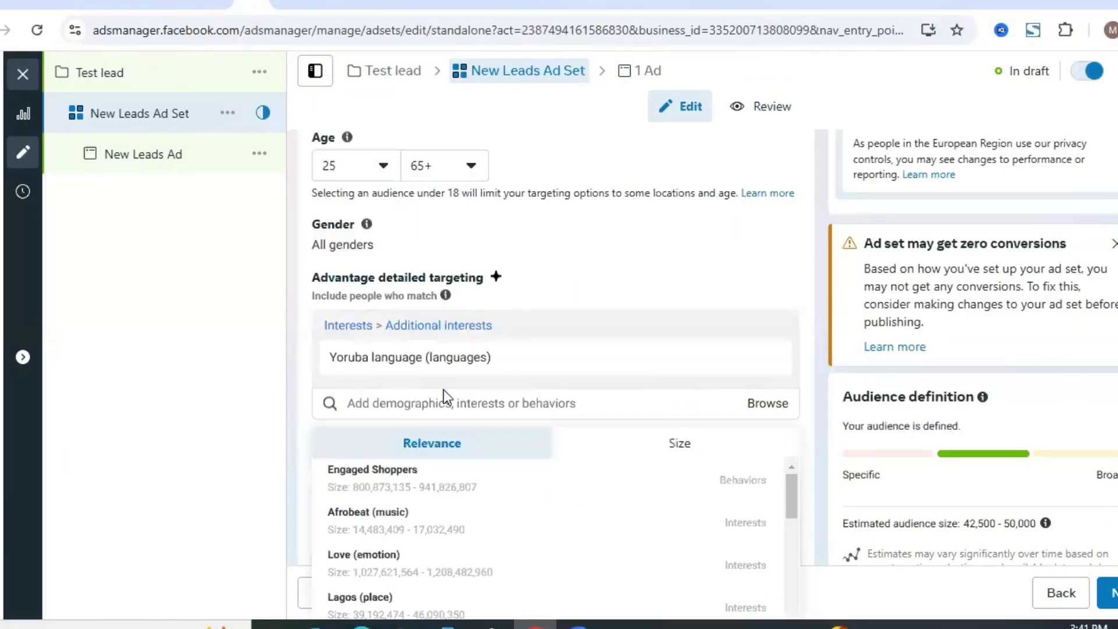
# - Search the detailed targeting options for Pidgin English, then clear the search
pyautogui.write('Pidgin')
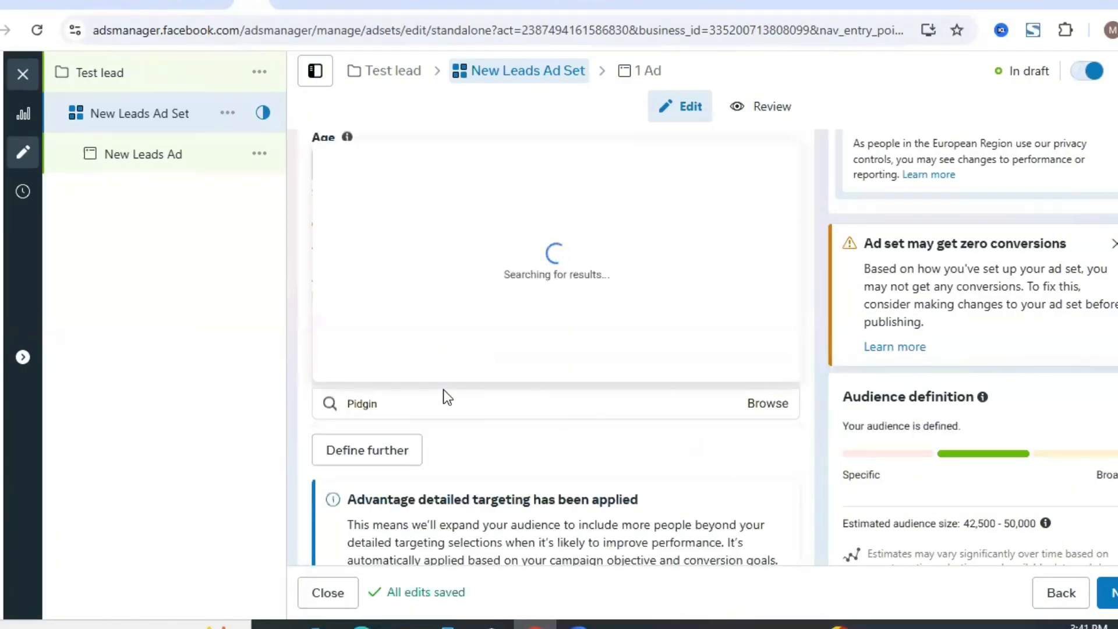
pyautogui.write(' English')
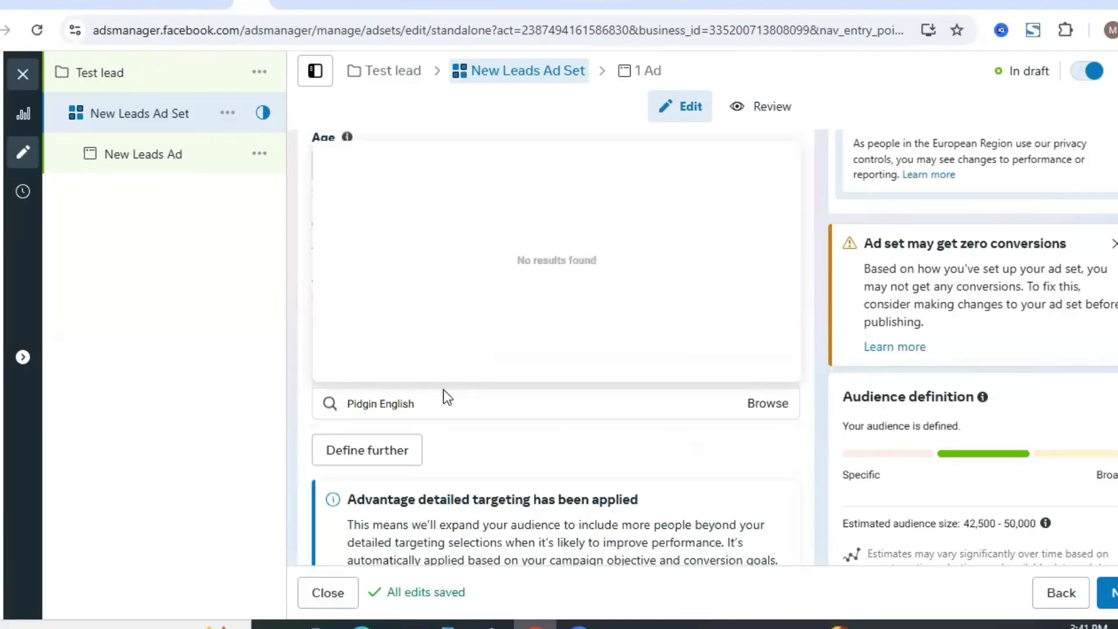
pyautogui.press('BackSpace')
pyautogui.press('BackSpace')
pyautogui.press('BackSpace')
pyautogui.press('BackSpace')
pyautogui.press('BackSpace')
pyautogui.press('BackSpace')
pyautogui.press('BackSpace')
pyautogui.press('BackSpace')
pyautogui.press('BackSpace')
pyautogui.press('BackSpace')
pyautogui.press('BackSpace')
pyautogui.press('BackSpace')
pyautogui.press('BackSpace')
pyautogui.press('BackSpace')
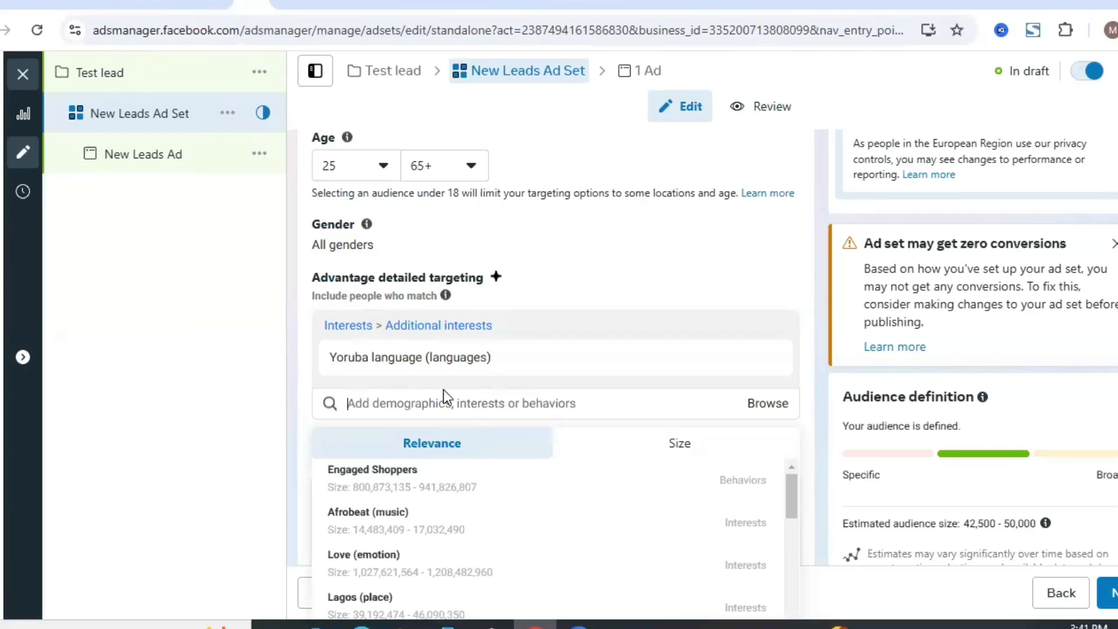
# - Search the detailed targeting options for BBC Nigeria and add the behavior Lived in Nigeria (Formerly Expats - Nigeria)
pyautogui.write('BBC Ni')
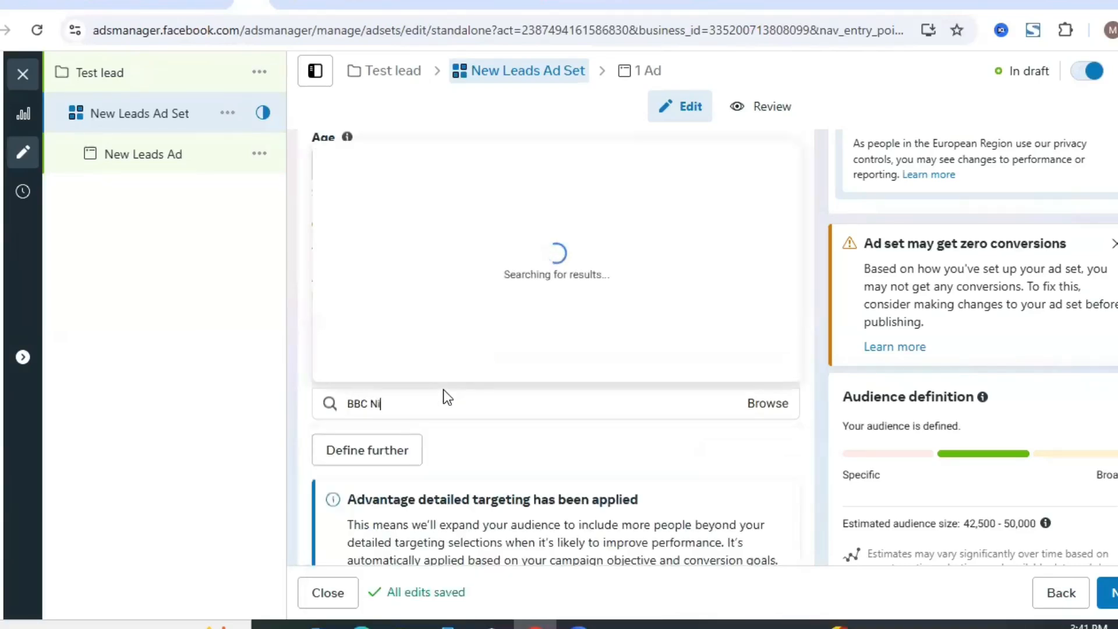
pyautogui.write('geri')
# - Search for Afrobeat and add Afrobeat (music) as a detailed targeting interest
pyautogui.click(582, 304)
pyautogui.write('A')
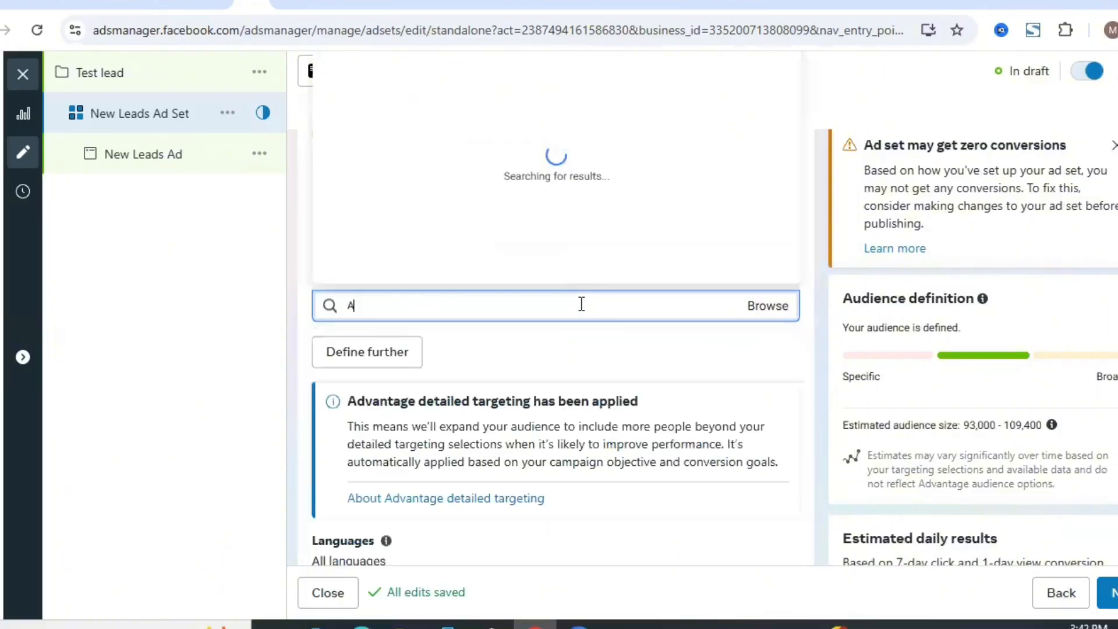
pyautogui.write('frobeat')
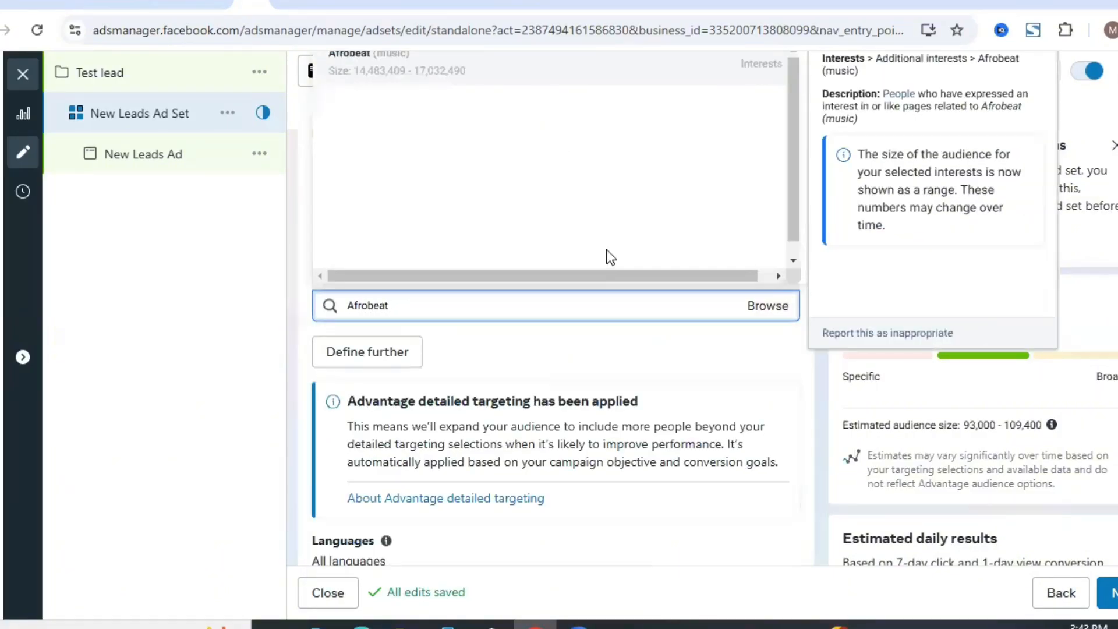
pyautogui.press('Return')
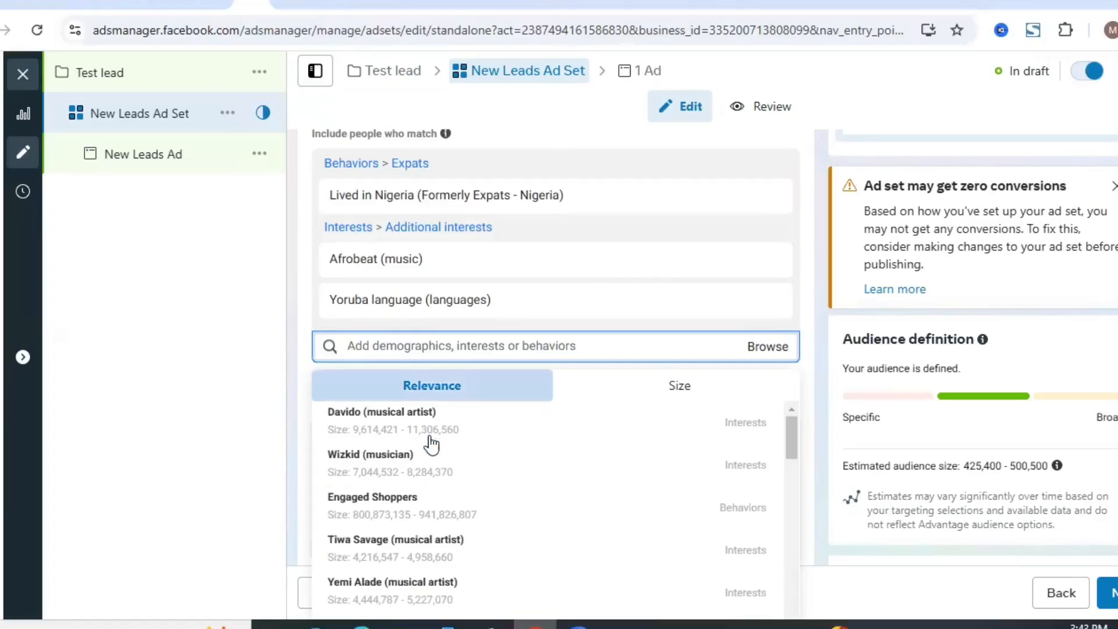
# - Add Davido (musical artist) from the suggested interests and close the suggestions
pyautogui.moveTo(419, 443)
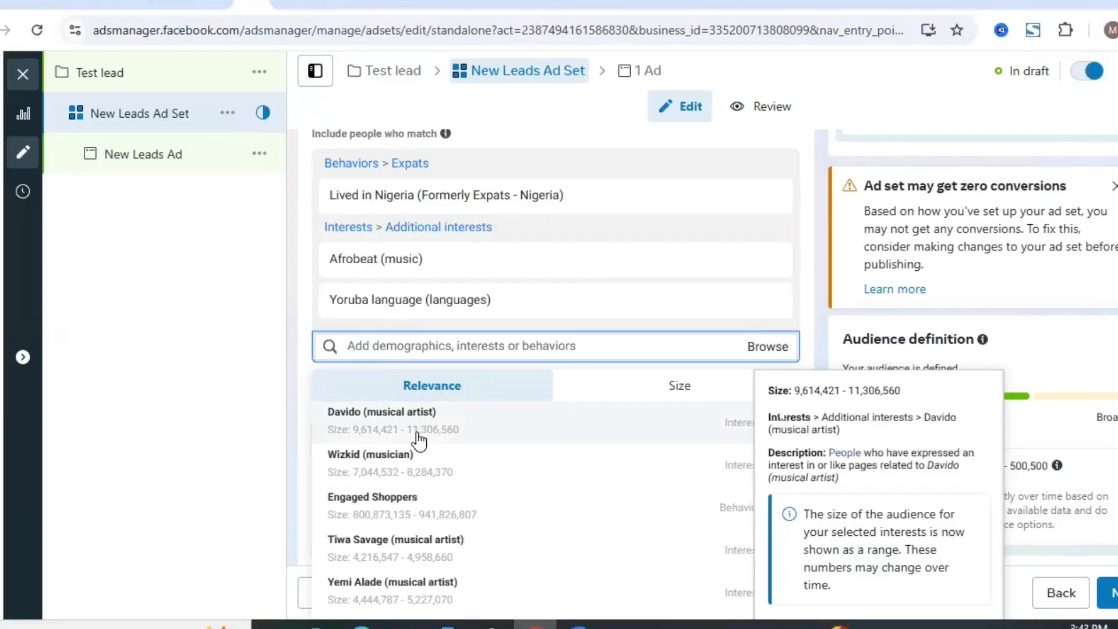
pyautogui.click(418, 441)
pyautogui.moveTo(417, 431); pyautogui.dragTo(548, 469)
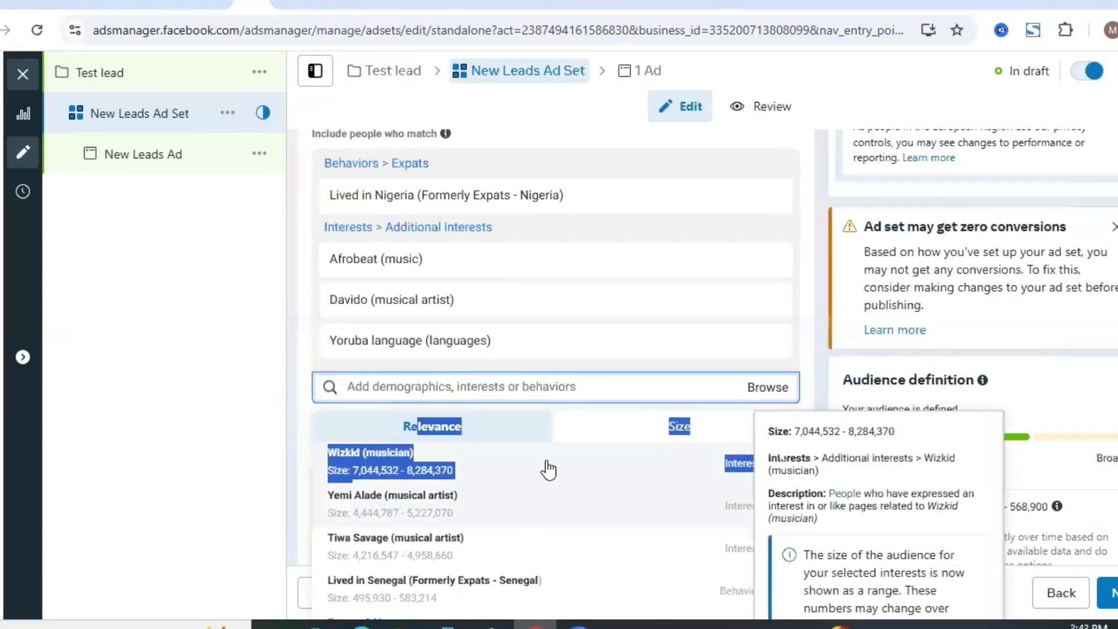
pyautogui.click(219, 388)
# - Search the detailed targeting options for United Bank For Africa, look over the suggestions, then clear the search
pyautogui.click(408, 392)
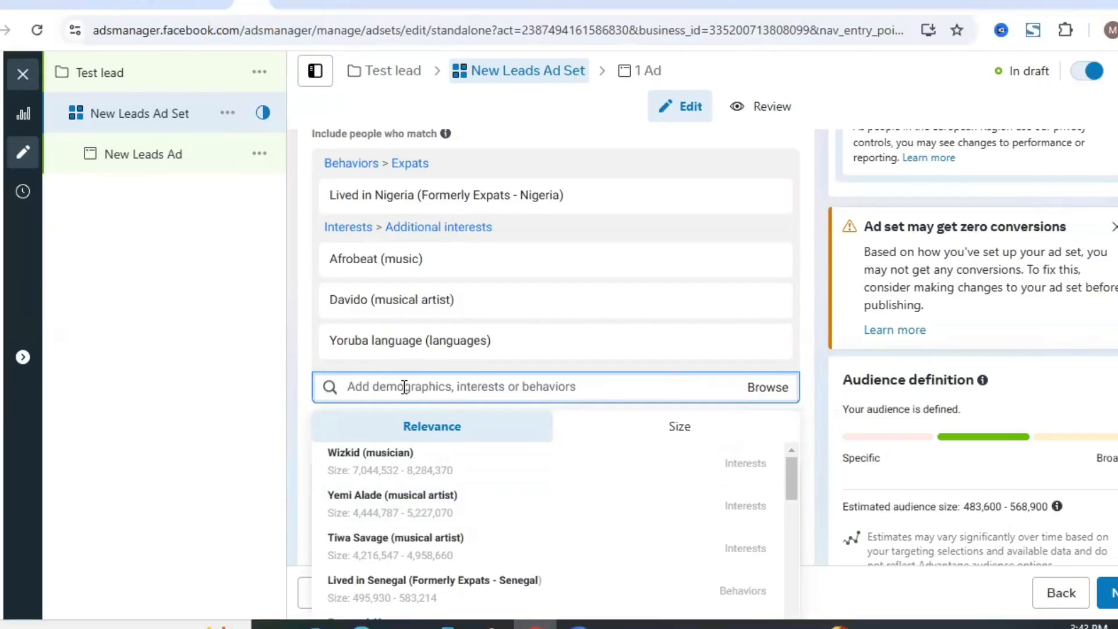
pyautogui.write('United ')
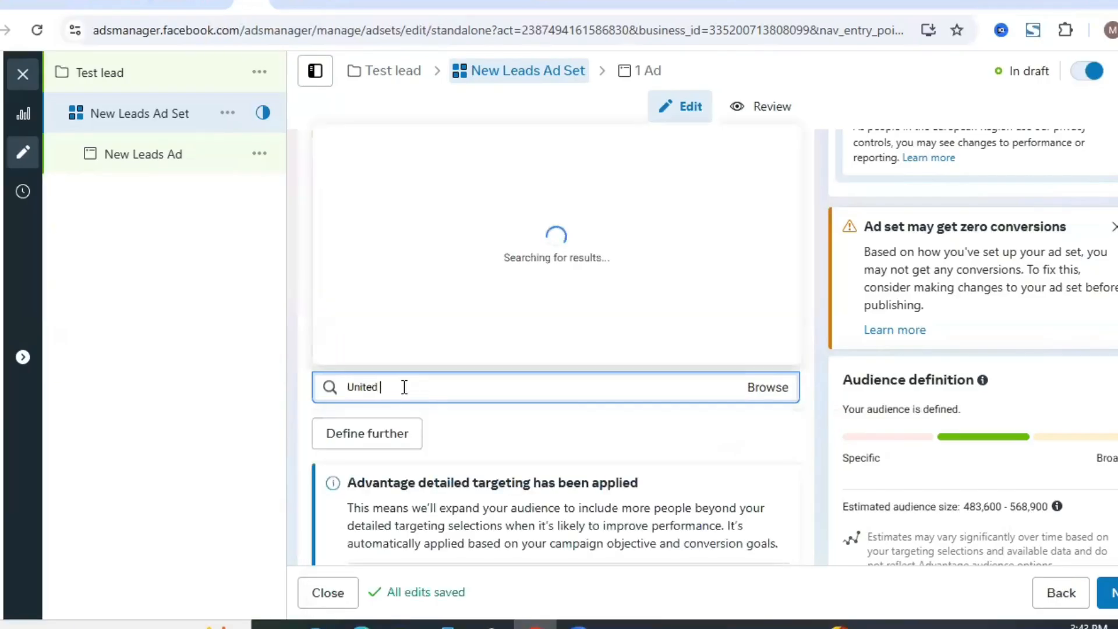
pyautogui.write('Bank For Africa')
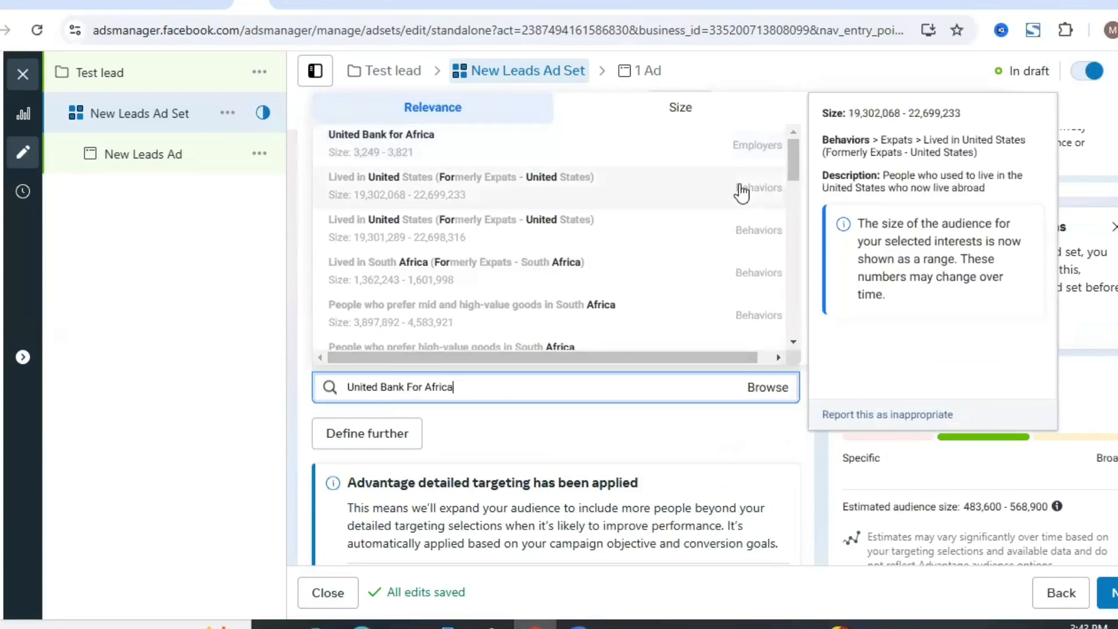
pyautogui.moveTo(796, 150)
pyautogui.mouseDown()
pyautogui.moveTo(795, 316)
pyautogui.moveTo(778, 142)
pyautogui.mouseUp()
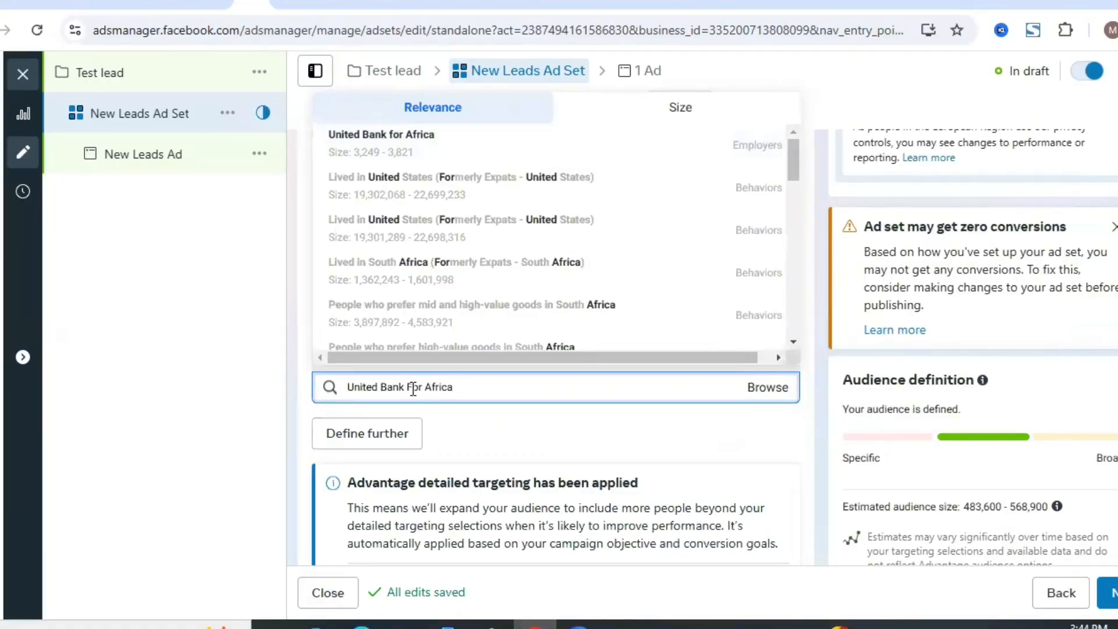
pyautogui.hotkey('ctrl', 'a')
pyautogui.press('BackSpace')
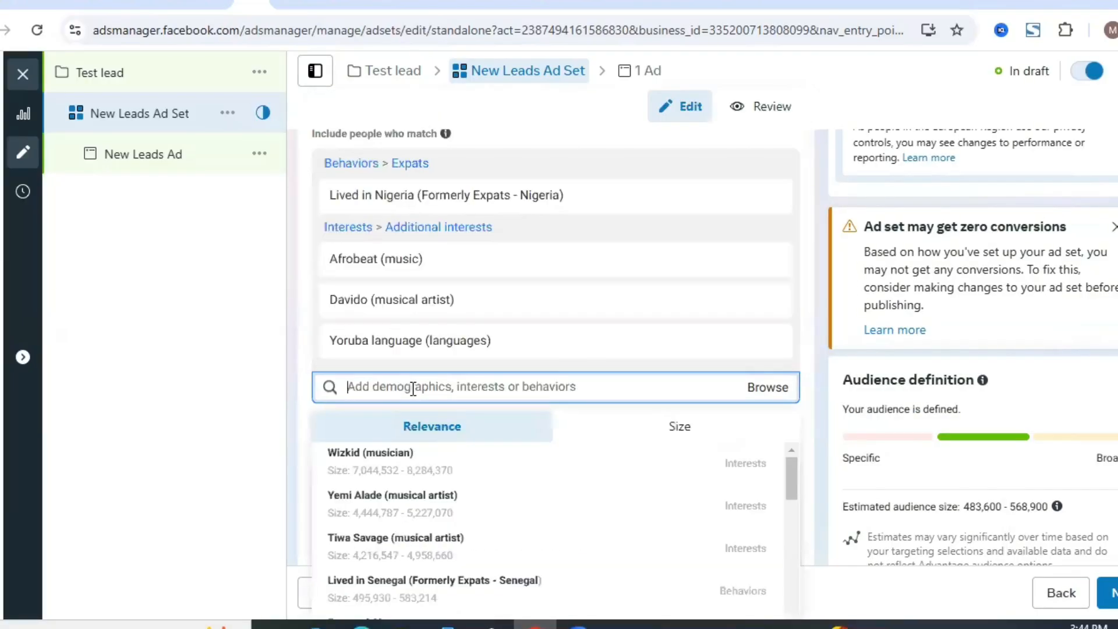
# - Search for United Bank for Africa, add it as a targeted employer and close the suggestions
pyautogui.write('United Bank ')
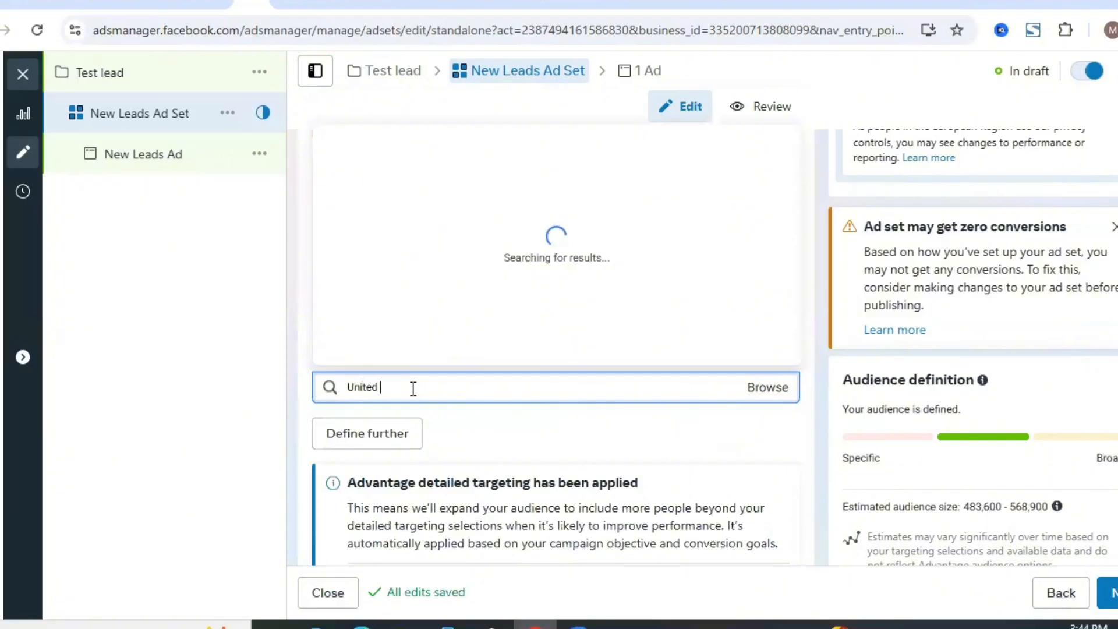
pyautogui.write('for Africa')
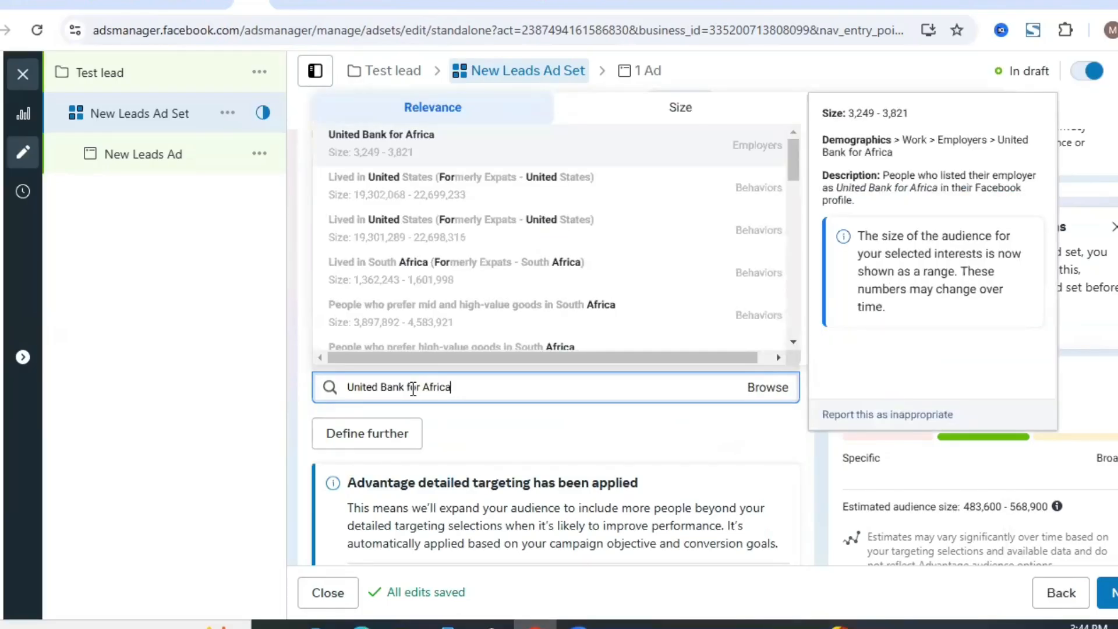
pyautogui.click(533, 159)
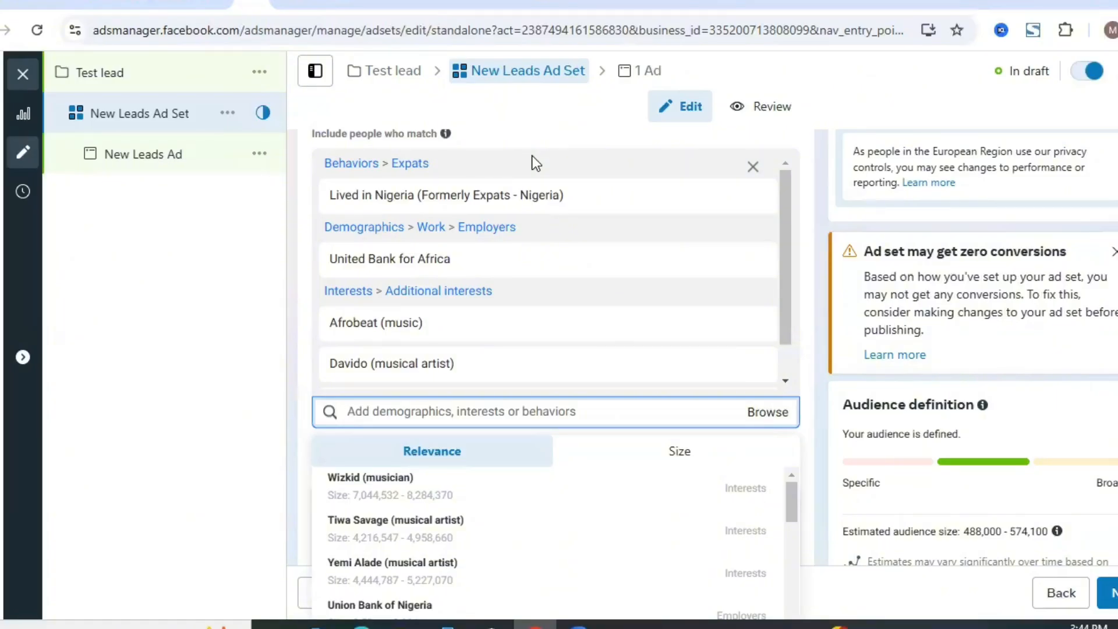
pyautogui.click(186, 368)
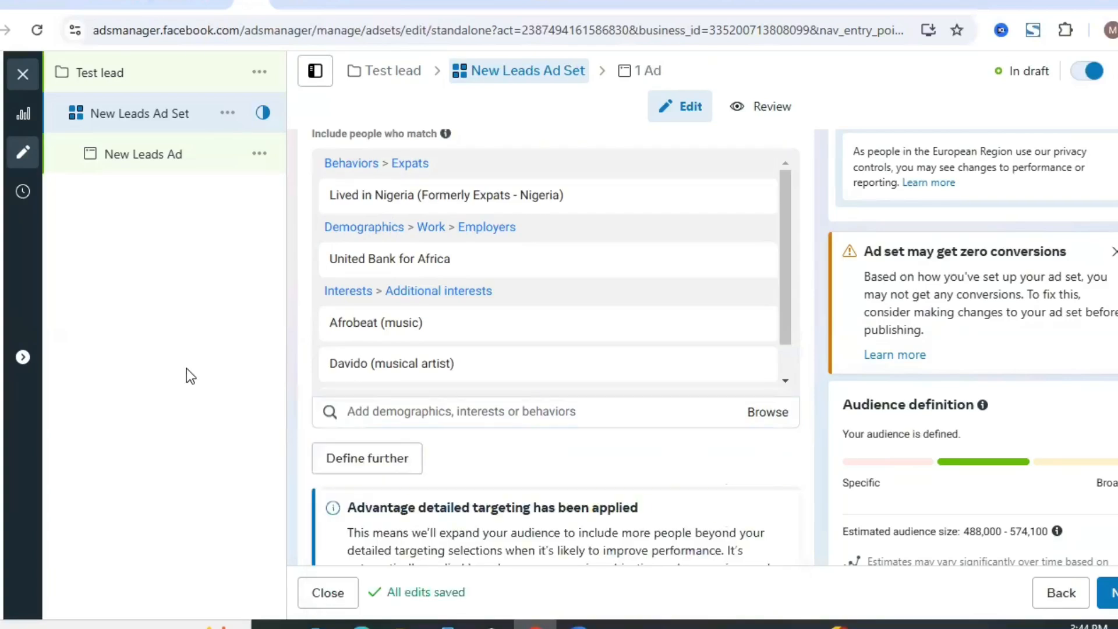